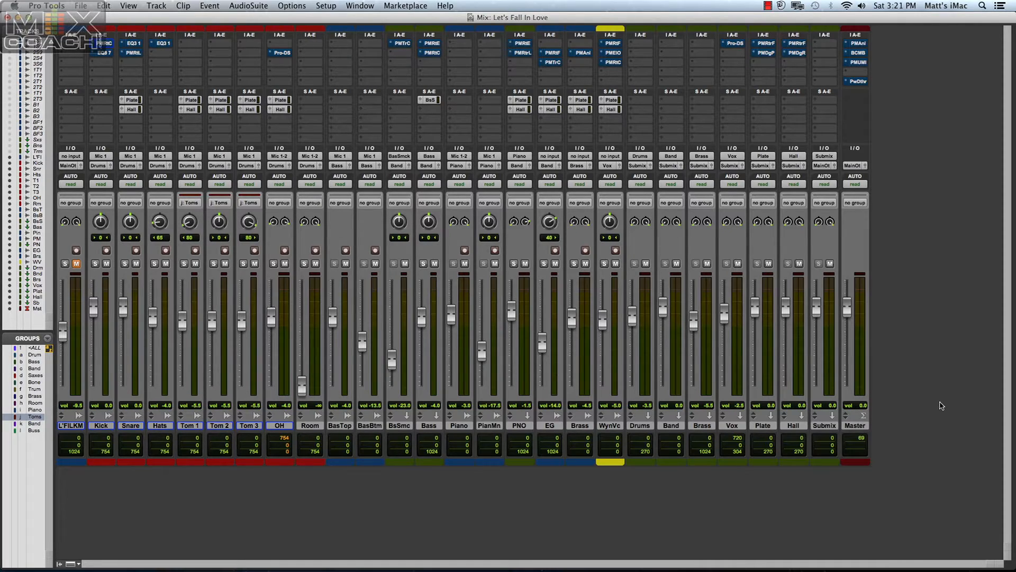
Play the mix with the inserts bypassed, and replay it with all inserts reactivated for comparison.
key("space")
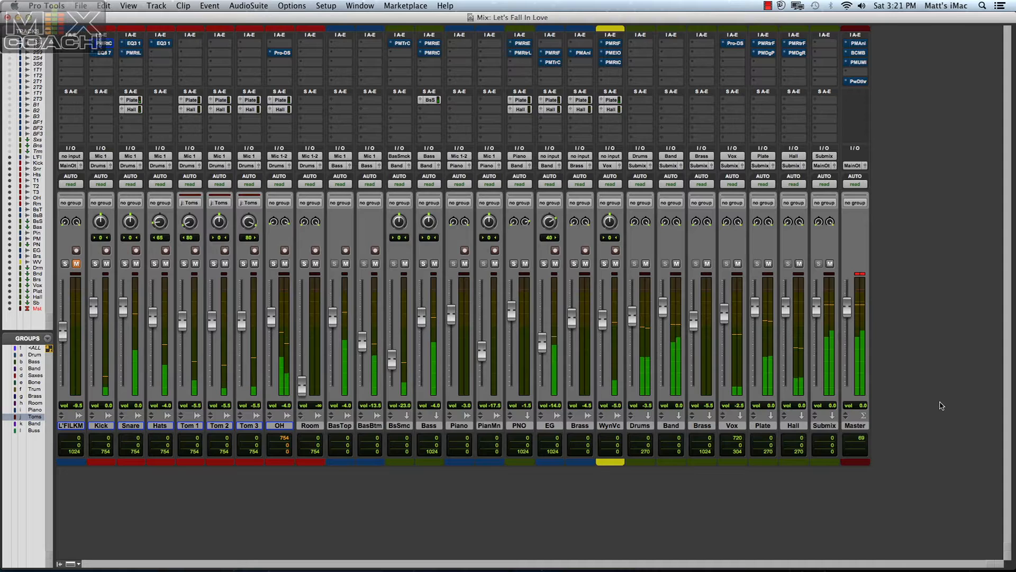
key("space")
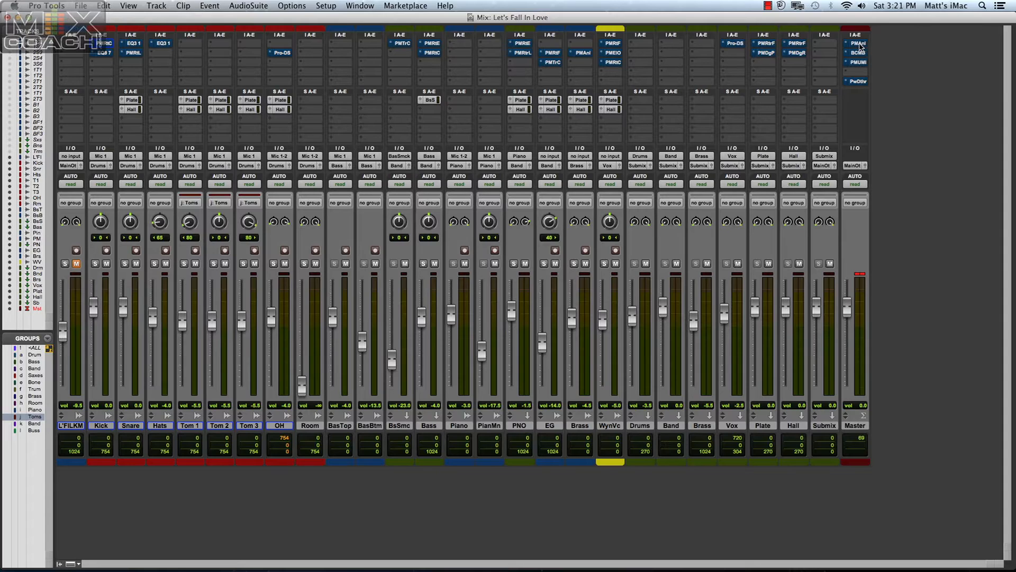
key("shift+a")
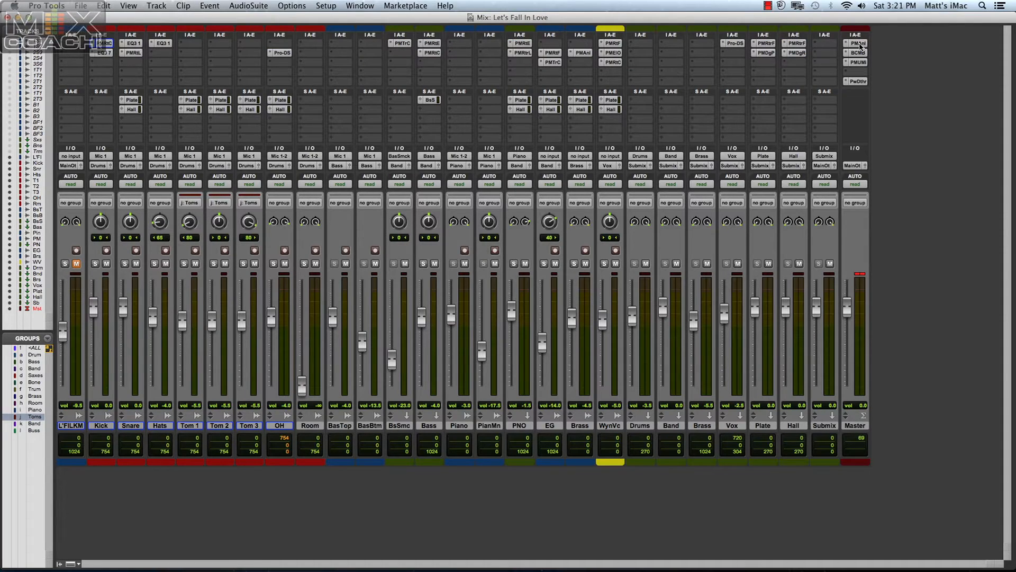
key("space")
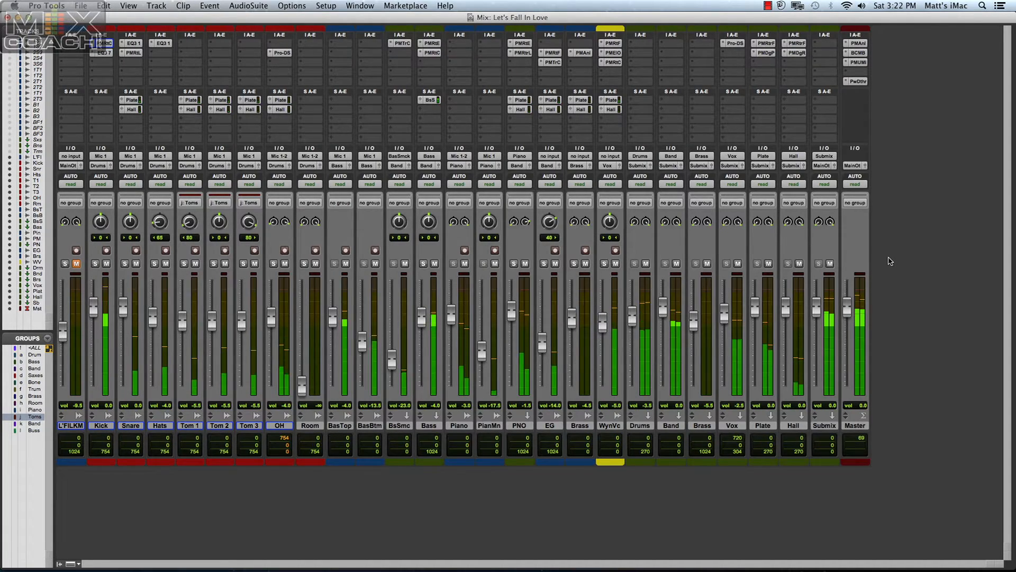
key("space")
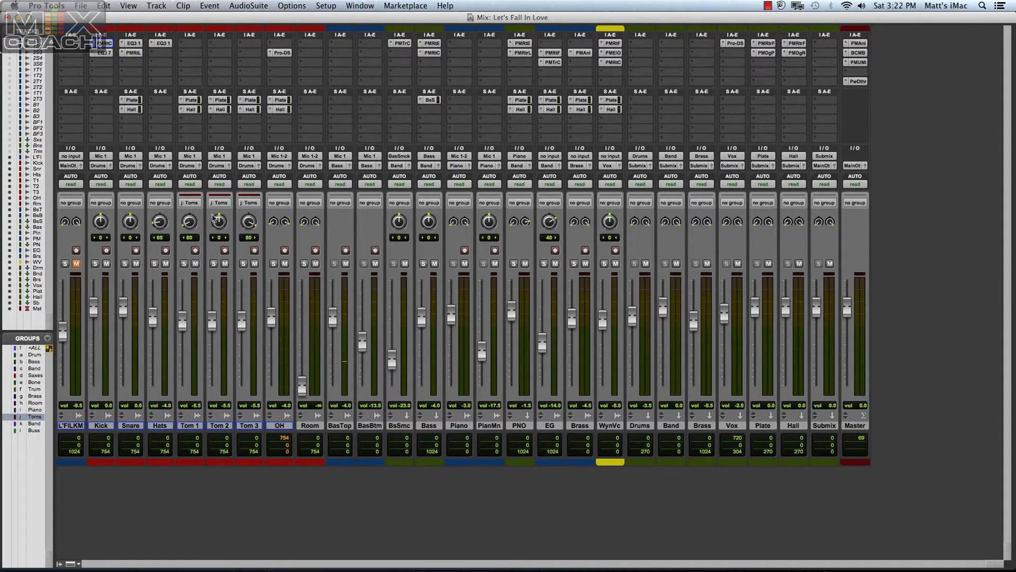
Open the Kick track's P&M Retro Compressor, and audition the soloed kick from the start of the song in the Edit window.
left_click(108, 44)
left_click_drag(700, 90, 308, 99)
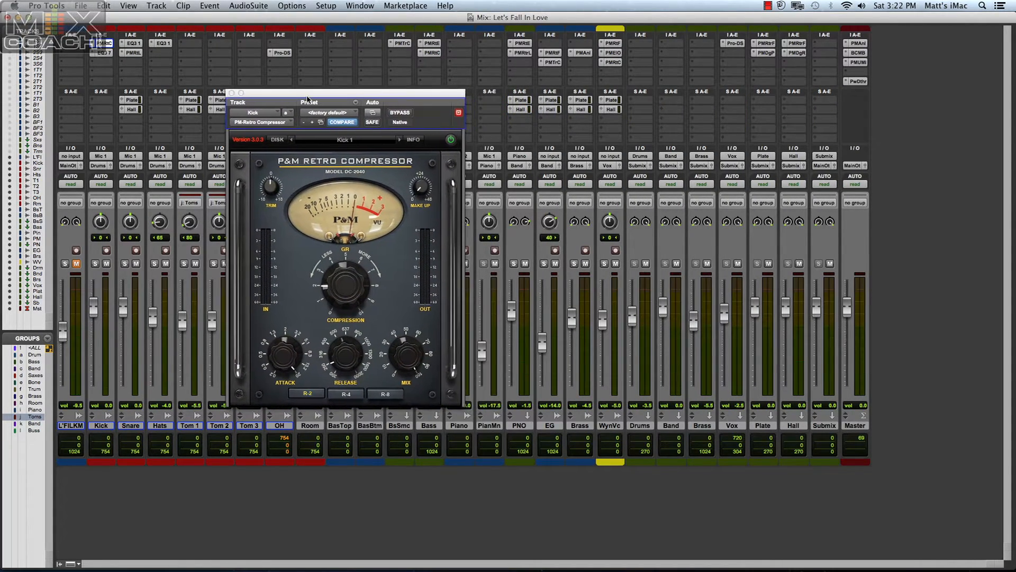
left_click(95, 264)
key("super+equal")
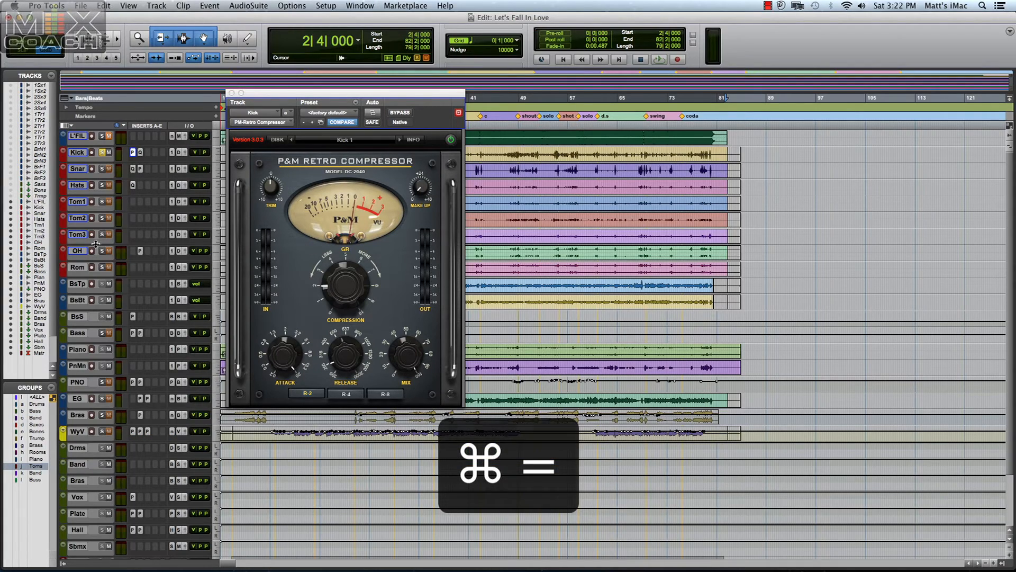
key("space")
left_click_drag(250, 91, 313, 99)
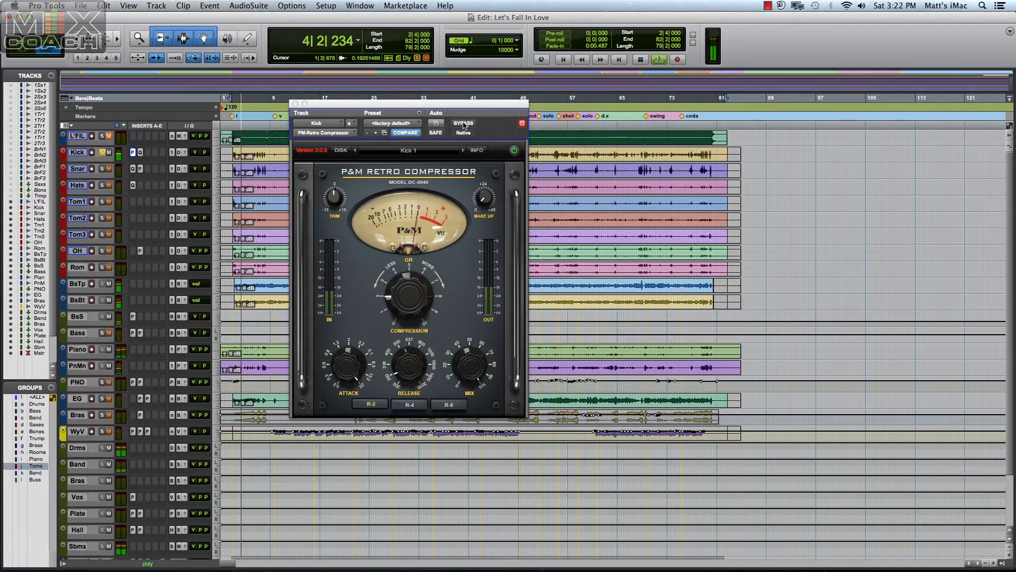
key("space")
left_click_drag(423, 108, 302, 185)
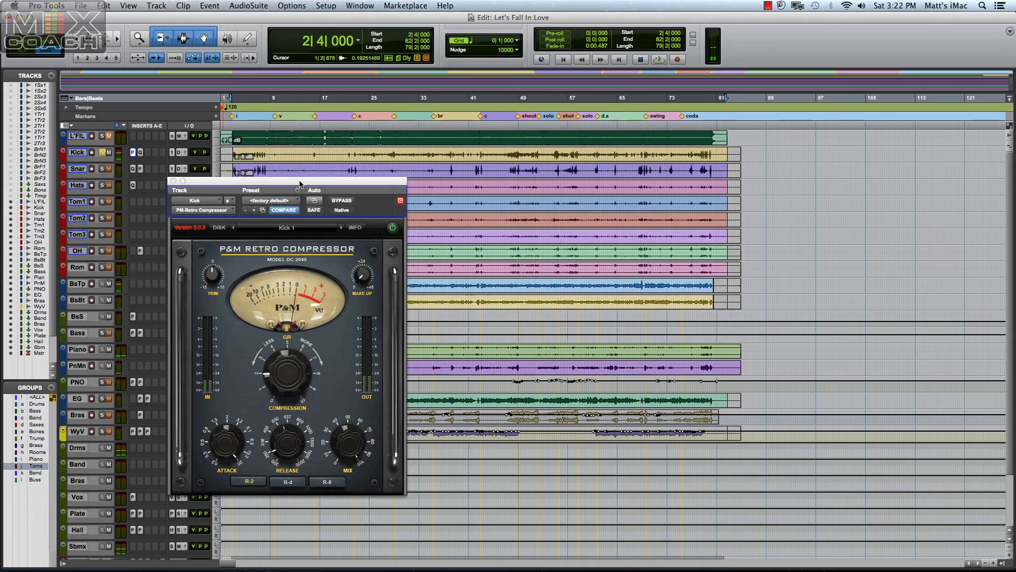
Play the soloed kick from bar 47 while toggling the compressor's bypass on and off for comparison.
left_click(509, 153)
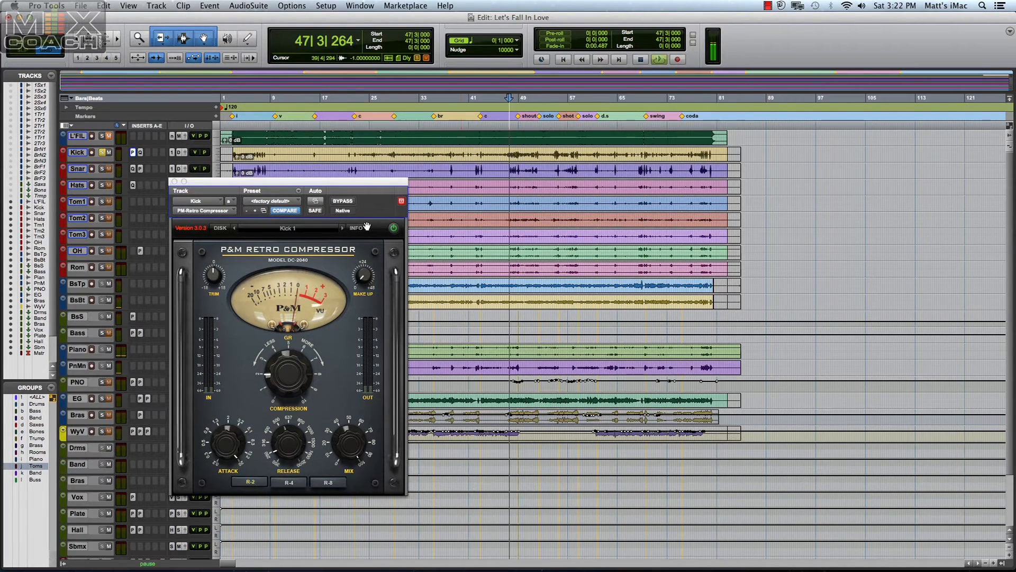
key("space")
left_click(343, 202)
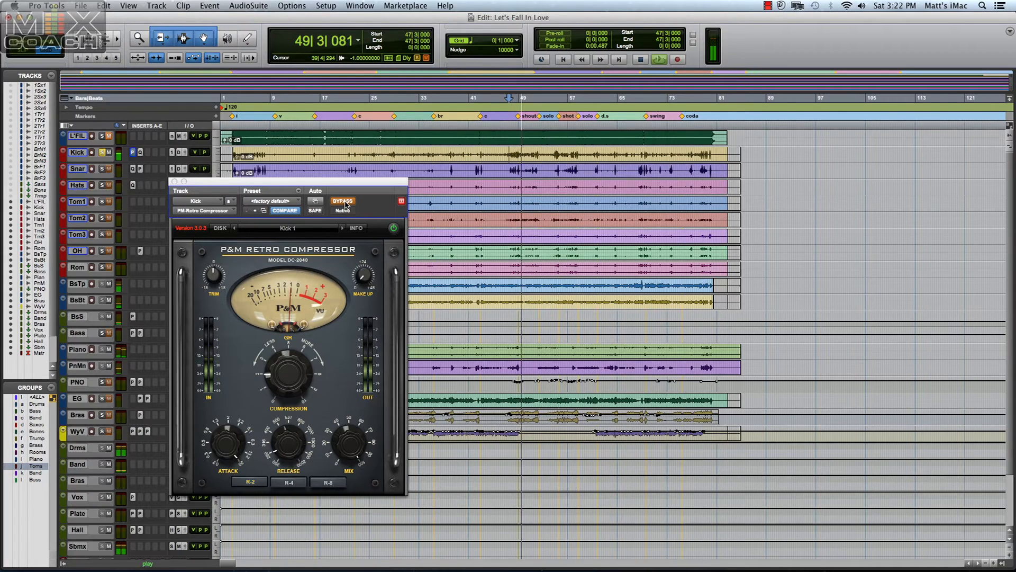
left_click(345, 203)
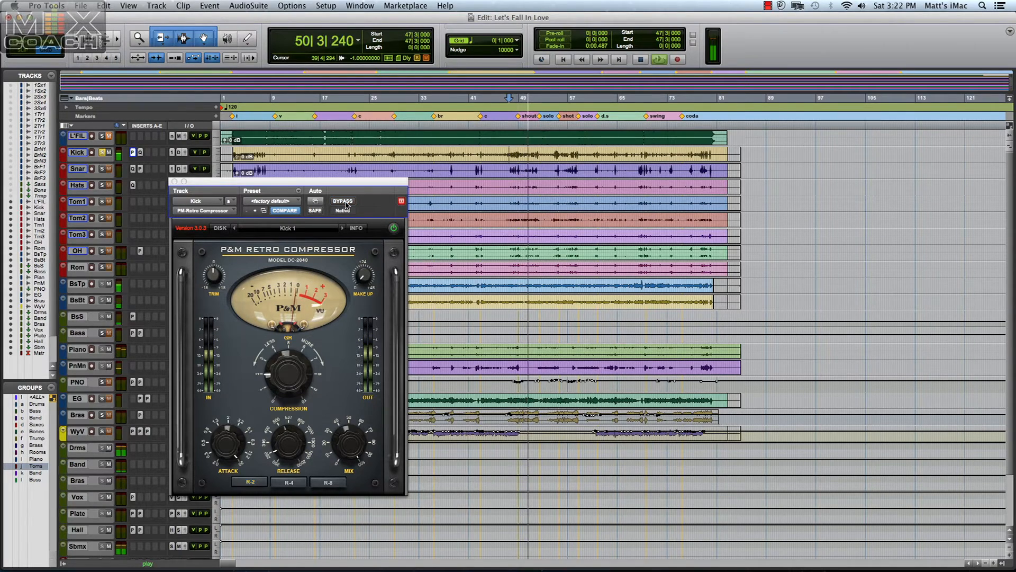
left_click(345, 203)
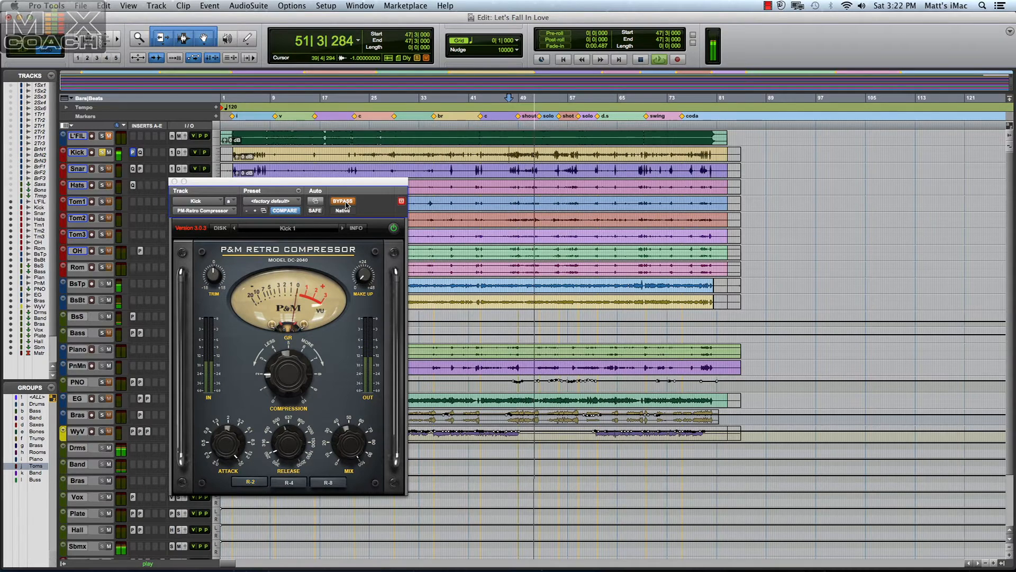
left_click(345, 203)
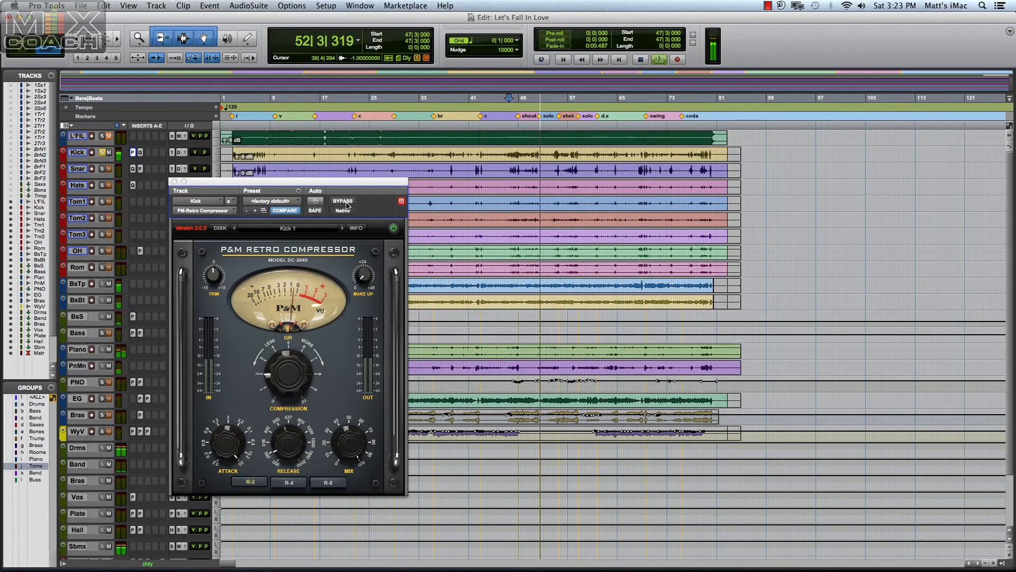
key("space")
Close the kick compressor, unsolo the Kick track and return to the Mix window.
left_click(175, 182)
left_click(102, 152)
key("super+equal")
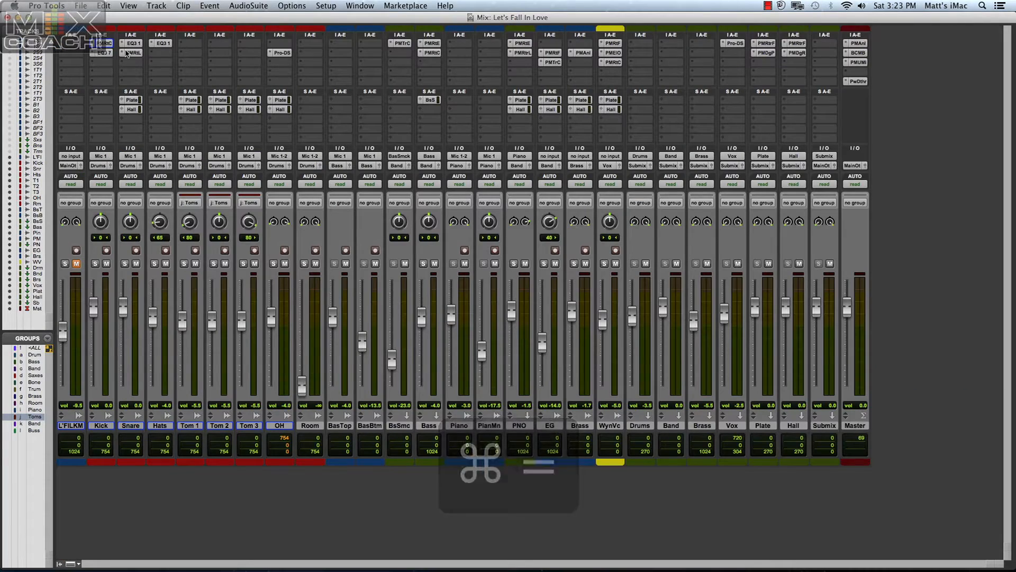
Open the Snare track's P&M Retro Limiter and audition the soloed snare from bar 55 in the Edit window.
left_click(130, 53)
left_click_drag(273, 182, 395, 108)
key("super+equal")
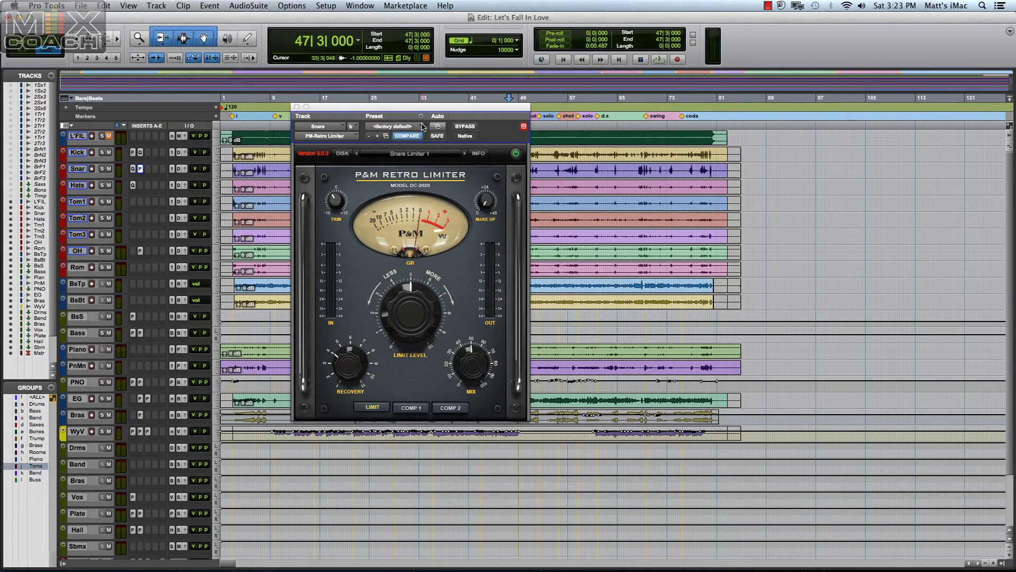
left_click(556, 169)
key("space")
left_click(103, 168)
key("space")
key("space")
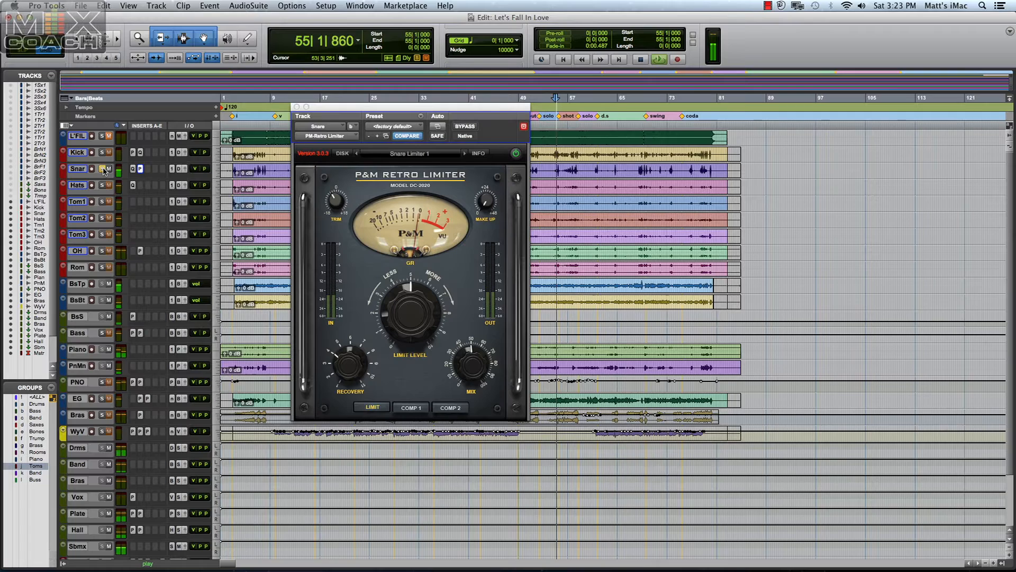
key("space")
key("space")
Compare the snare with its limiter bypassed and active during playback, and close the limiter to return to the Mix window.
left_click(470, 128)
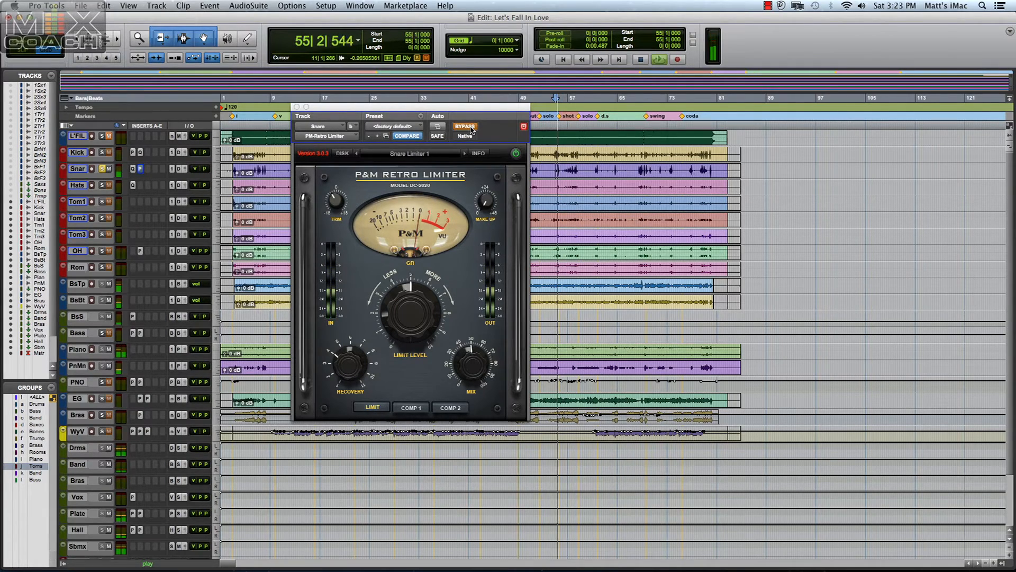
left_click(470, 128)
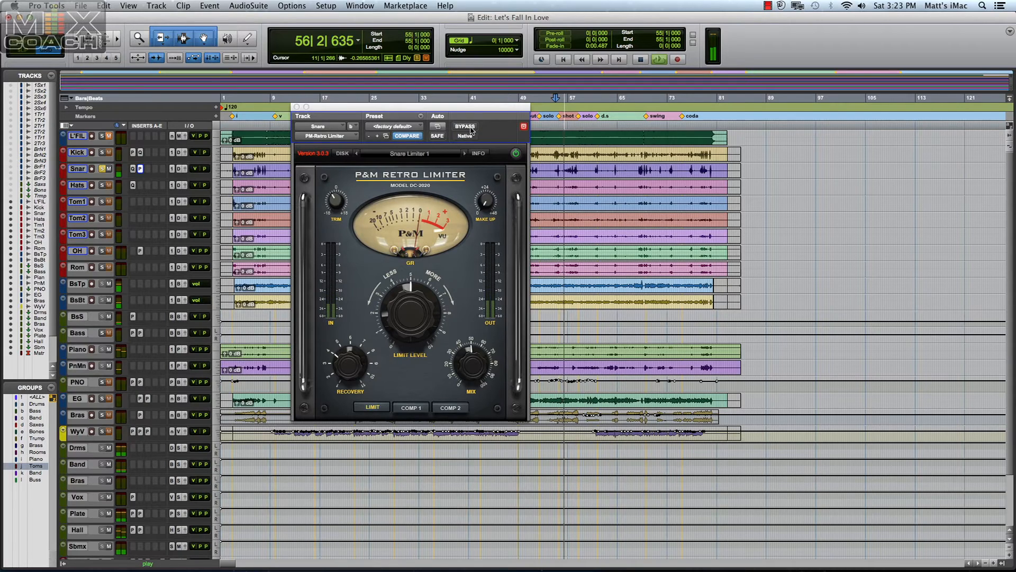
key("space")
left_click(297, 107)
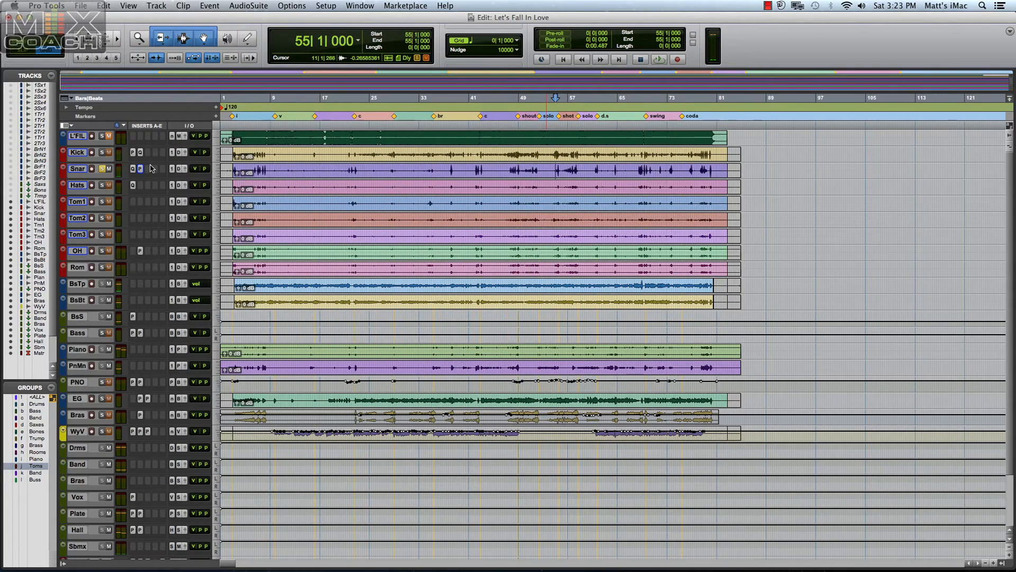
key("super+equal")
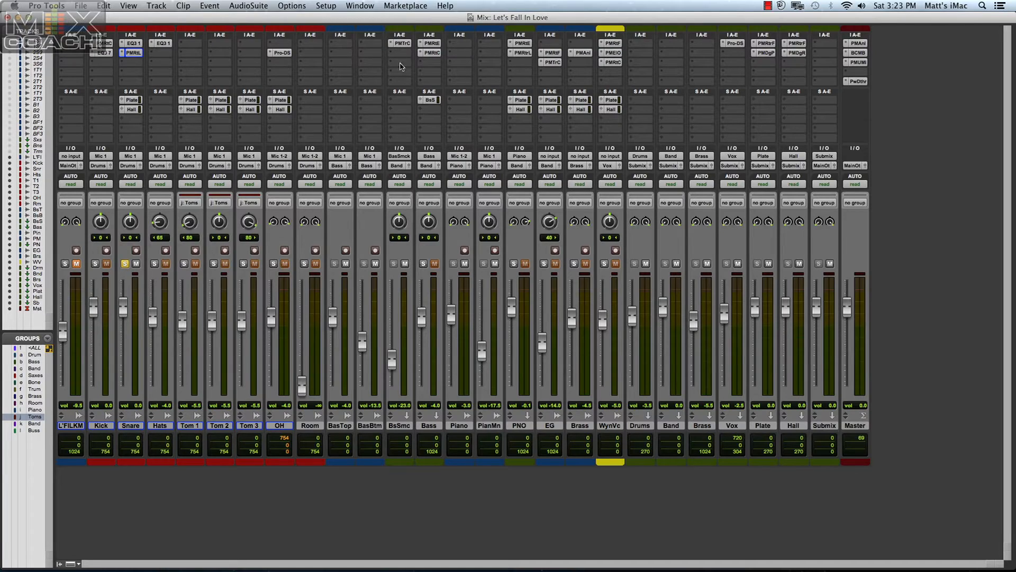
Examine the P&M TransControl transient settings on the Bass Smack track, and close the plug-in.
left_click(402, 44)
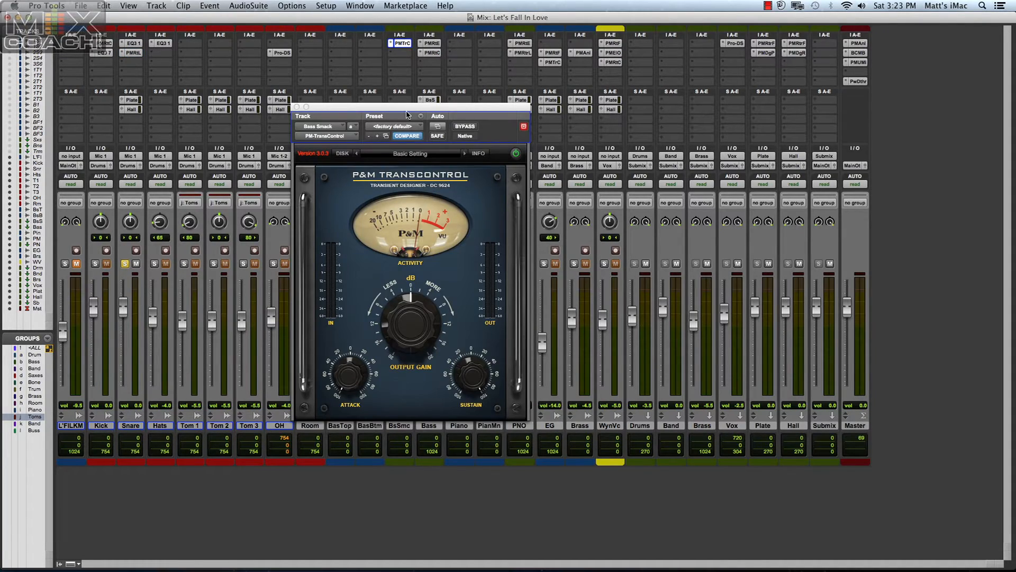
left_click_drag(408, 113, 270, 91)
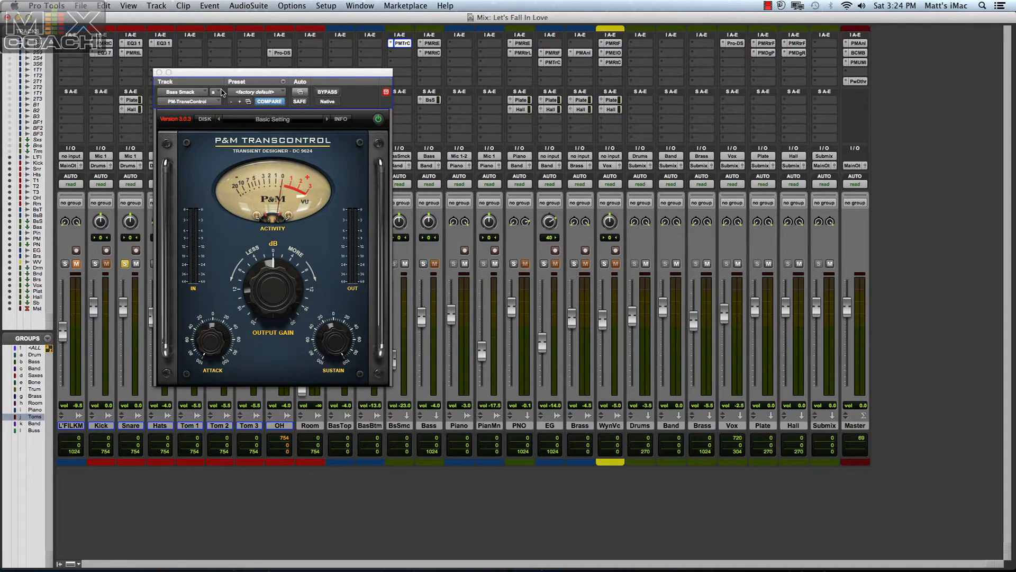
left_click(159, 73)
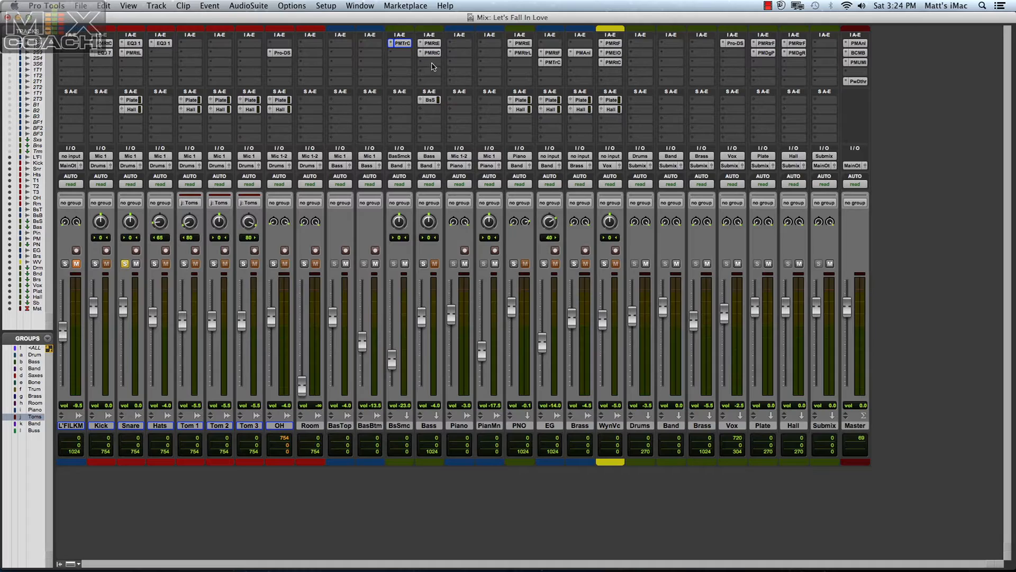
Open the Bass track's P&M Retro Equalizer, solo the bass and start playback.
left_click(436, 45)
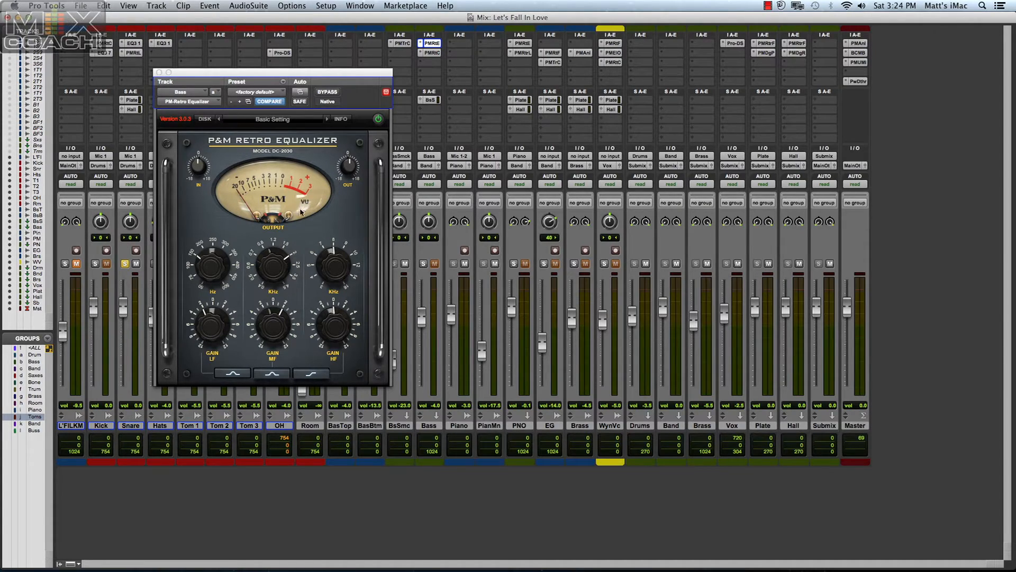
left_click(424, 264)
key("space")
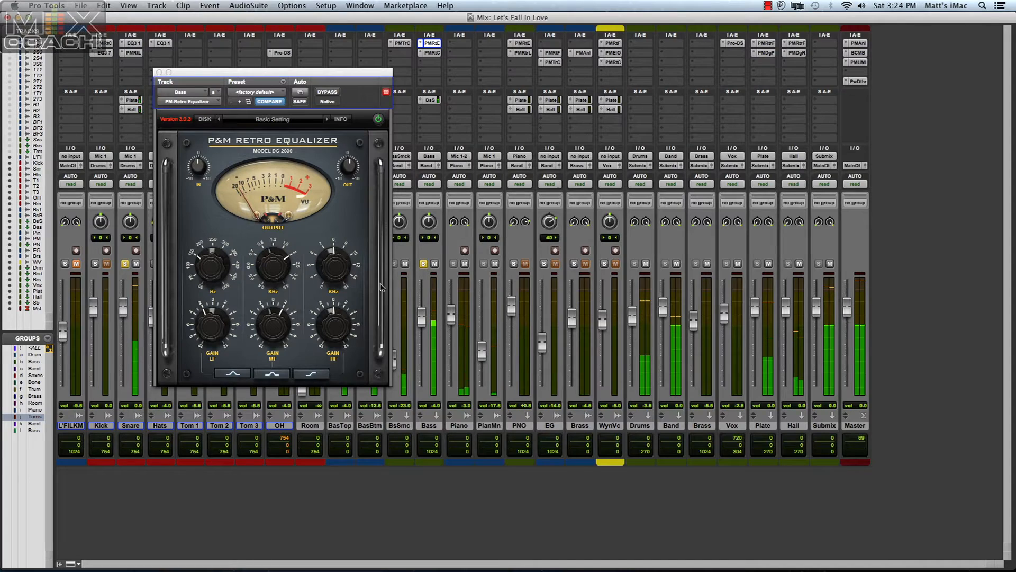
Unsolo the Snare and compare the bass with its equalizer bypassed and active, stopping playback and closing the plug-in when done.
left_click(327, 92)
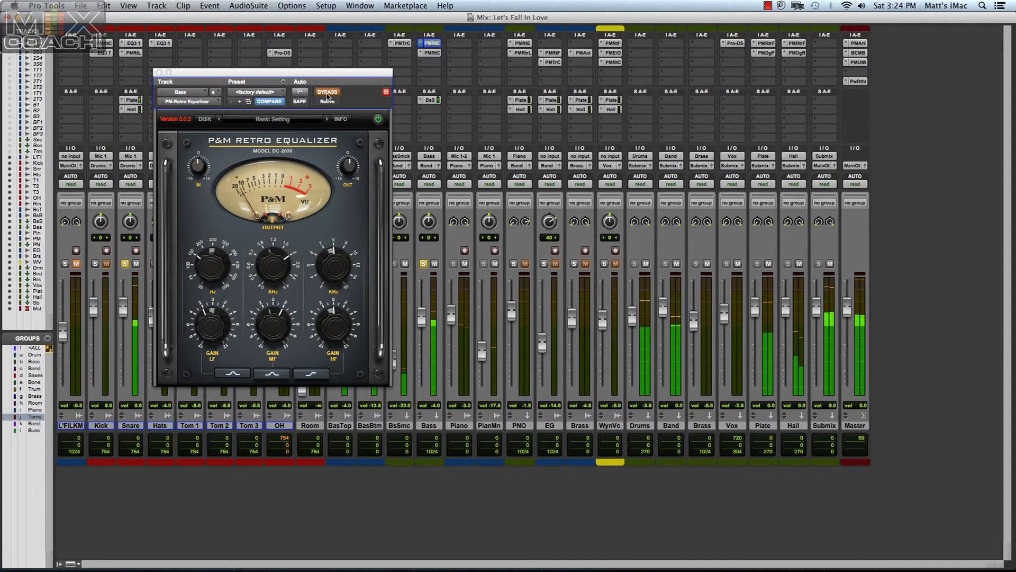
left_click(125, 264)
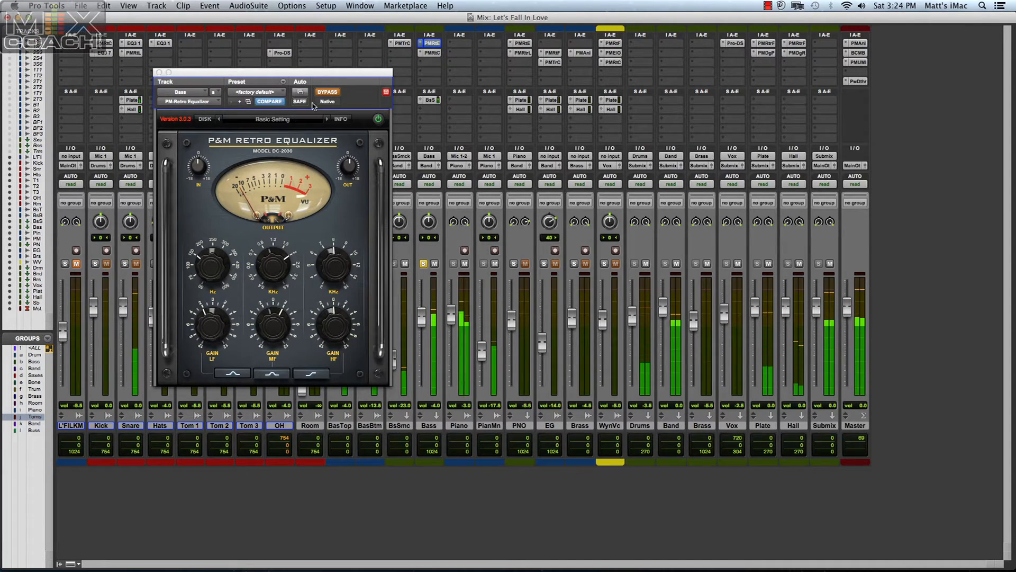
left_click(325, 93)
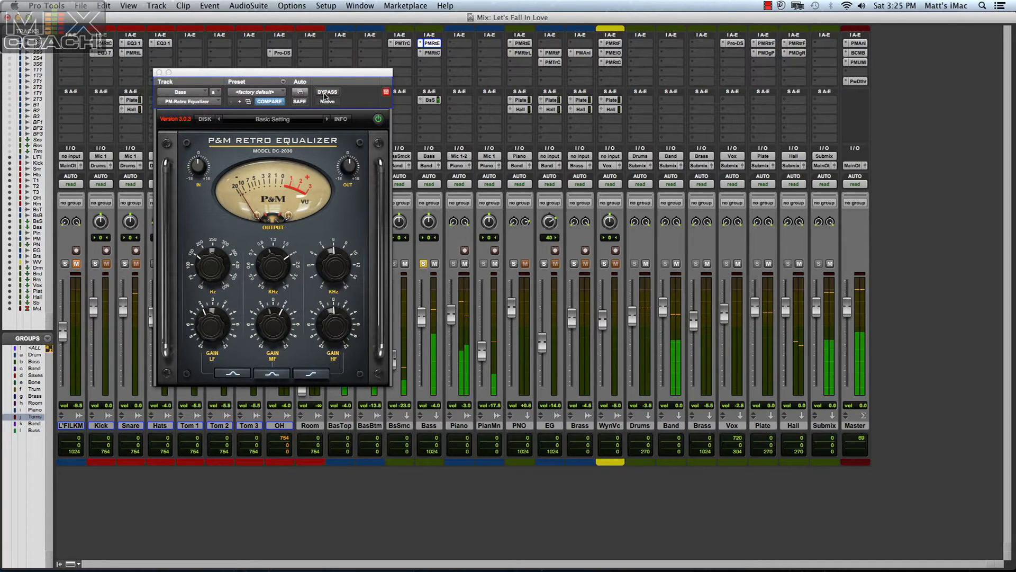
left_click(325, 93)
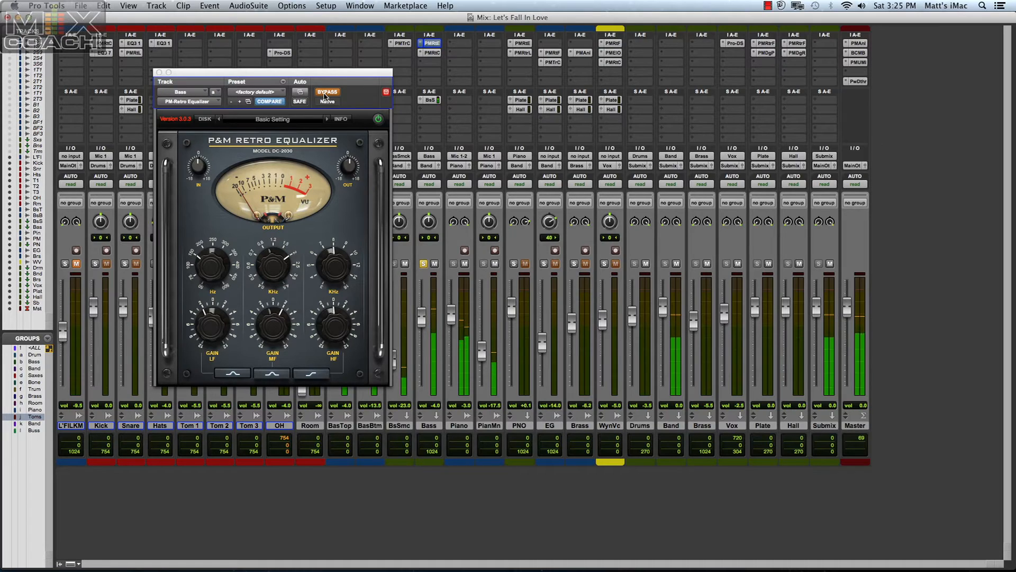
left_click(325, 93)
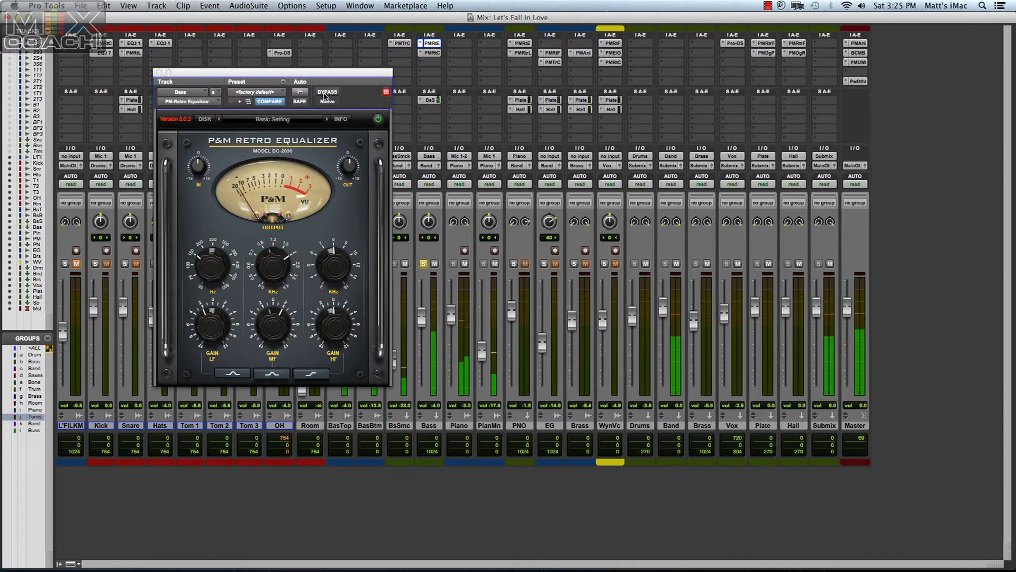
key("space")
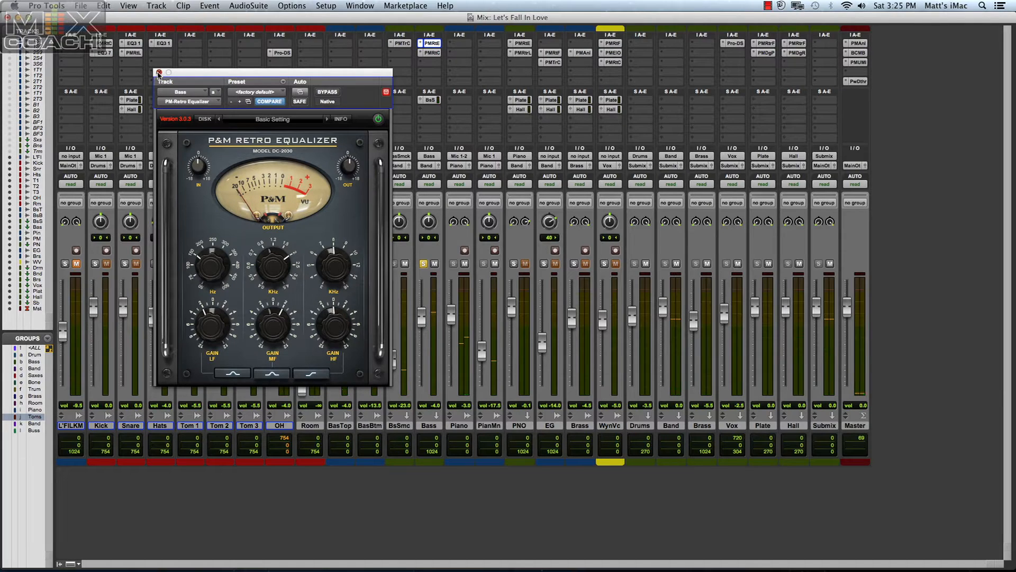
left_click(159, 73)
Open the Bass track's P&M Retro Compressor, move its window clear of the Bass channel and start playback.
left_click(432, 54)
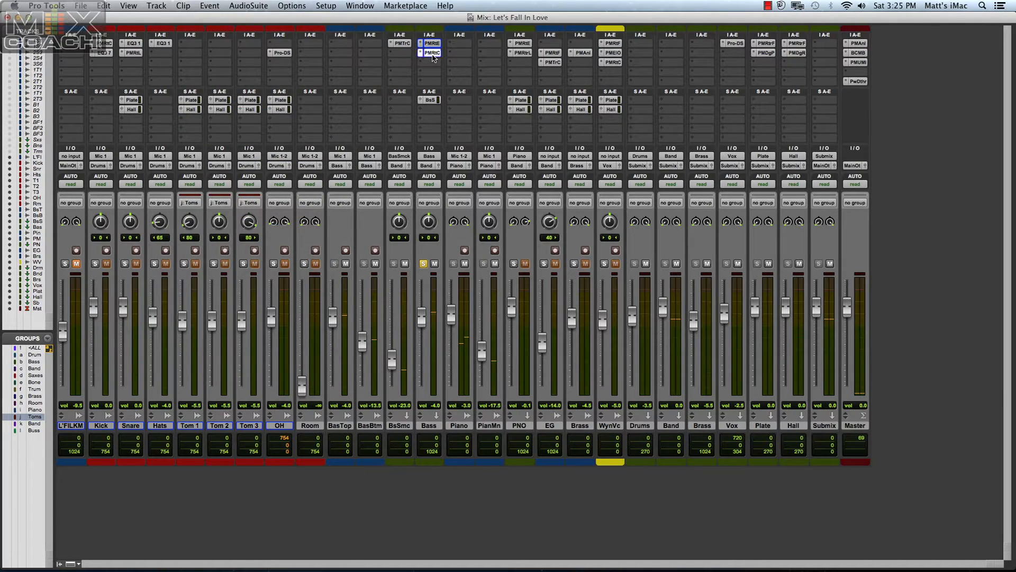
left_click_drag(235, 76, 256, 90)
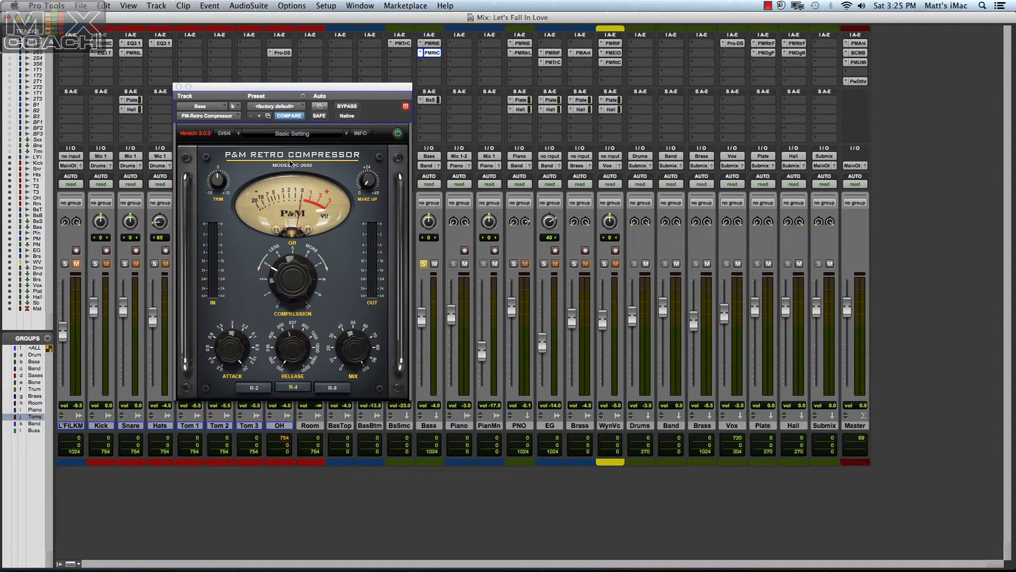
key("space")
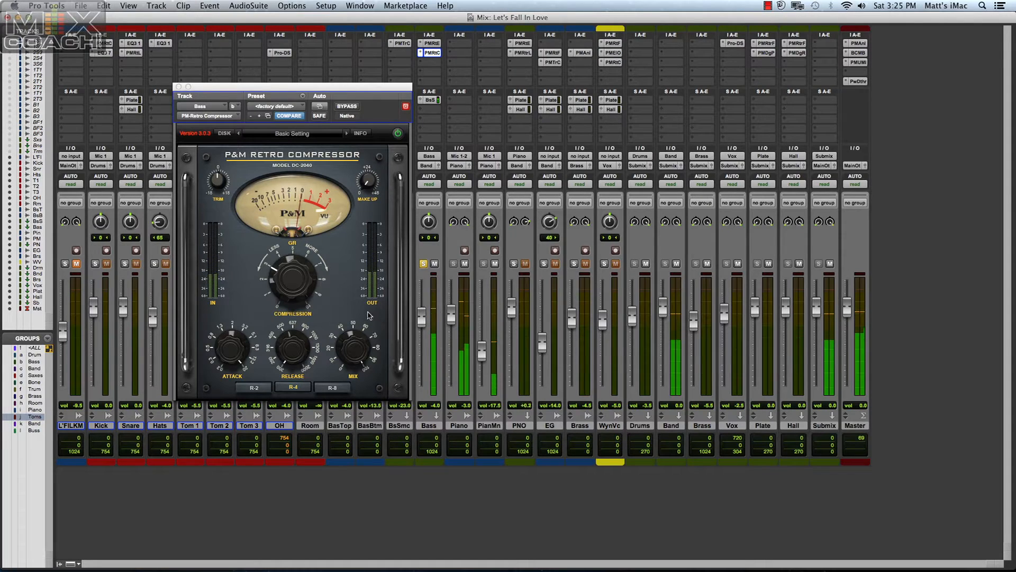
Compare the soloed bass with its compressor bypassed and active, close the plug-in and unsolo the Bass track.
left_click(343, 107)
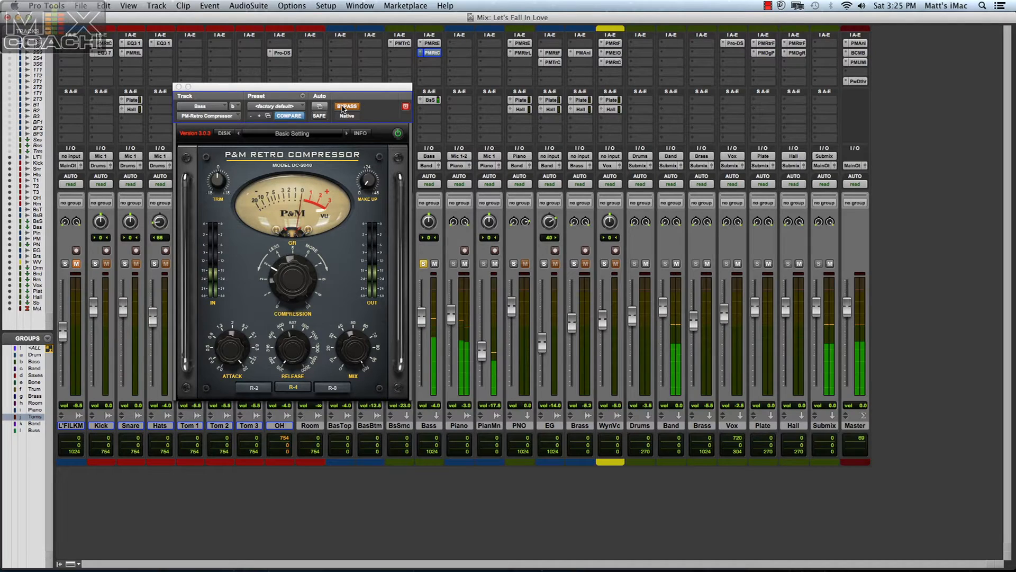
left_click(343, 107)
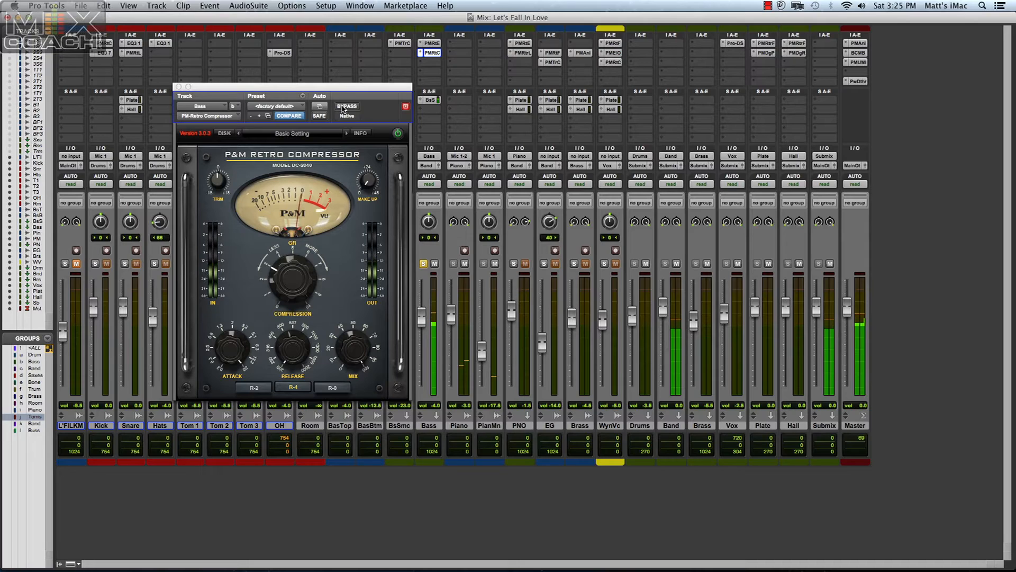
left_click(342, 107)
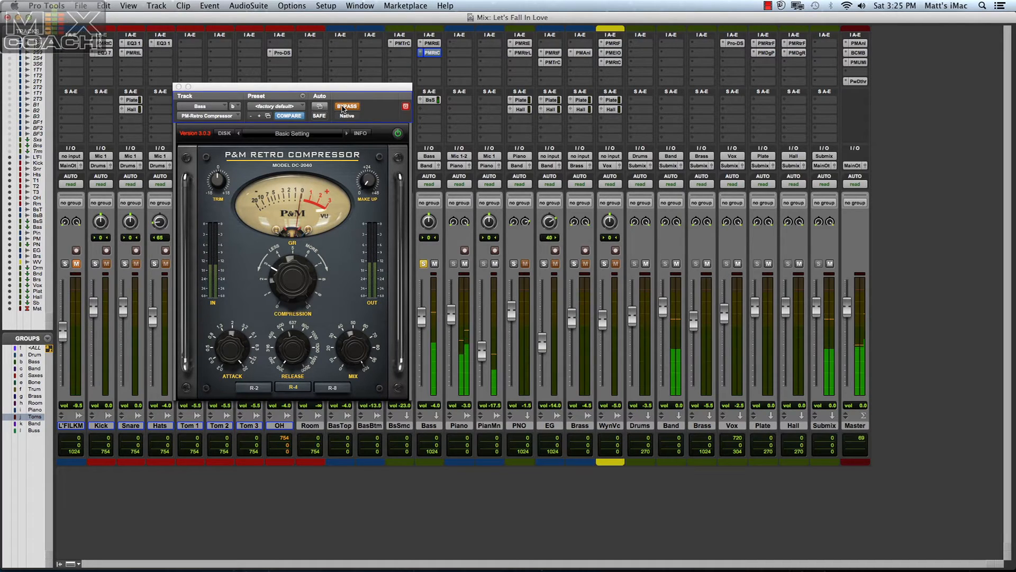
left_click(342, 108)
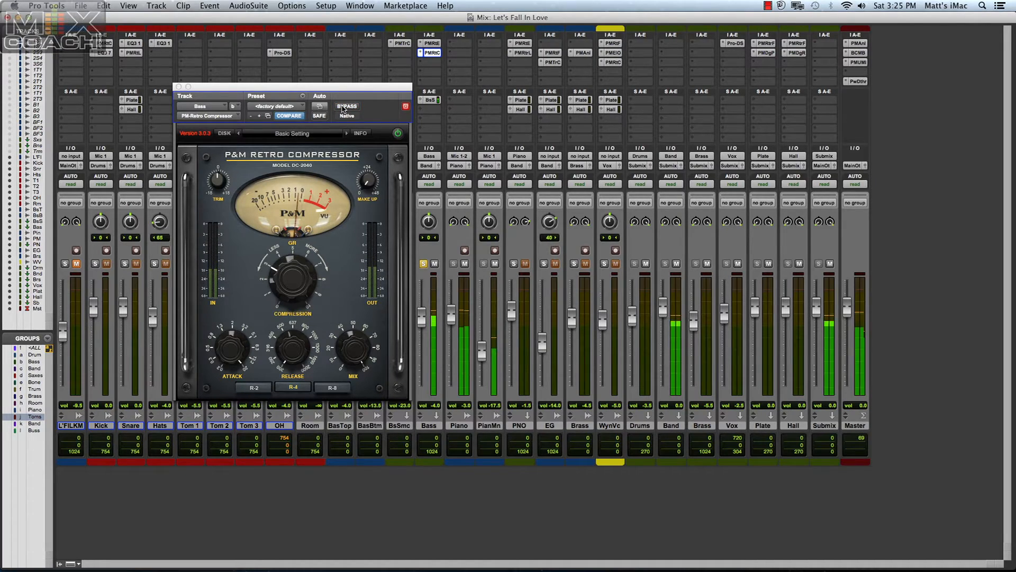
left_click(179, 87)
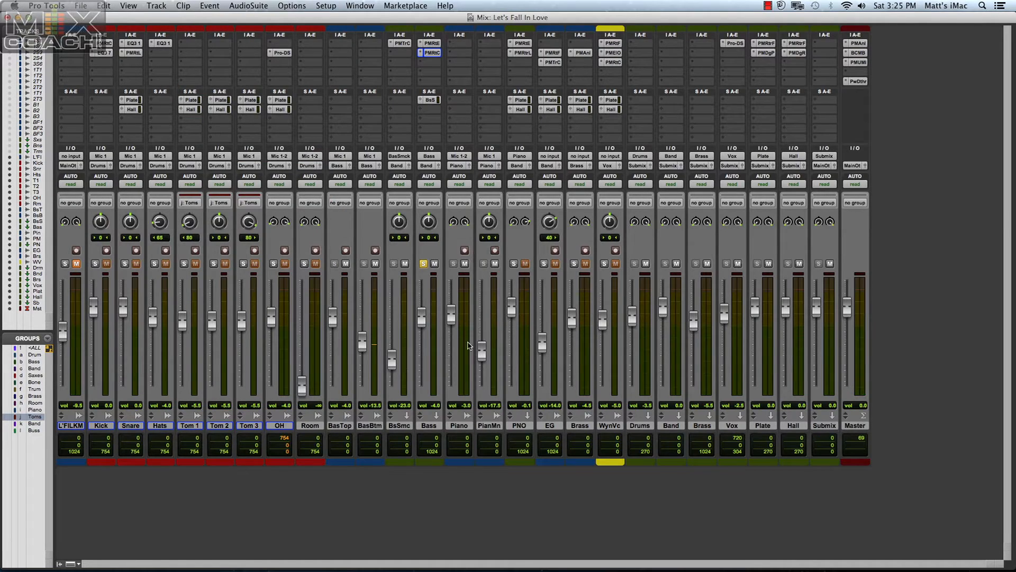
left_click(423, 264)
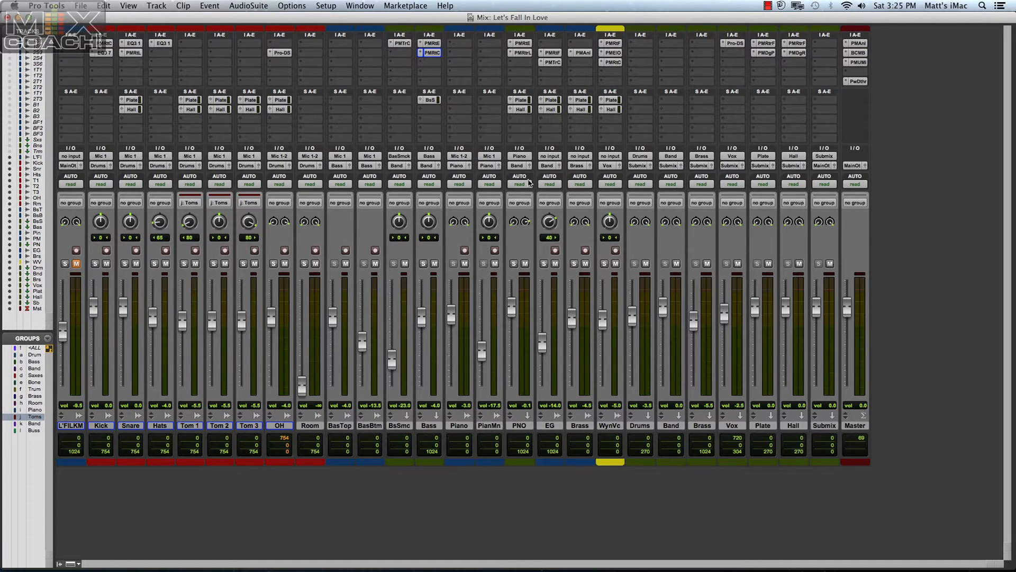
Examine the P&M Retro Equalizer and Retro Limiter settings on the PNO track, closing each plug-in.
left_click(522, 43)
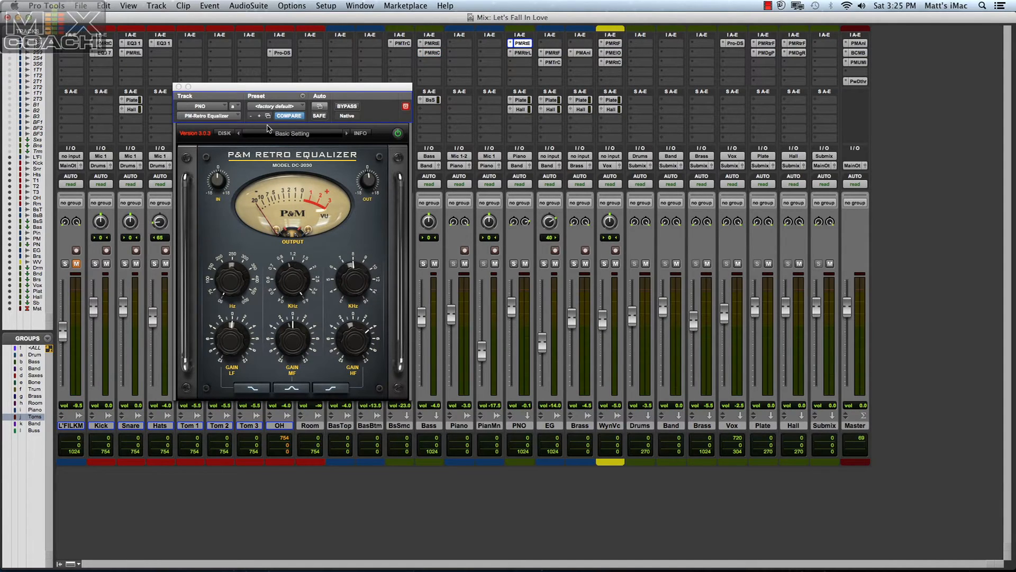
left_click_drag(301, 86, 369, 63)
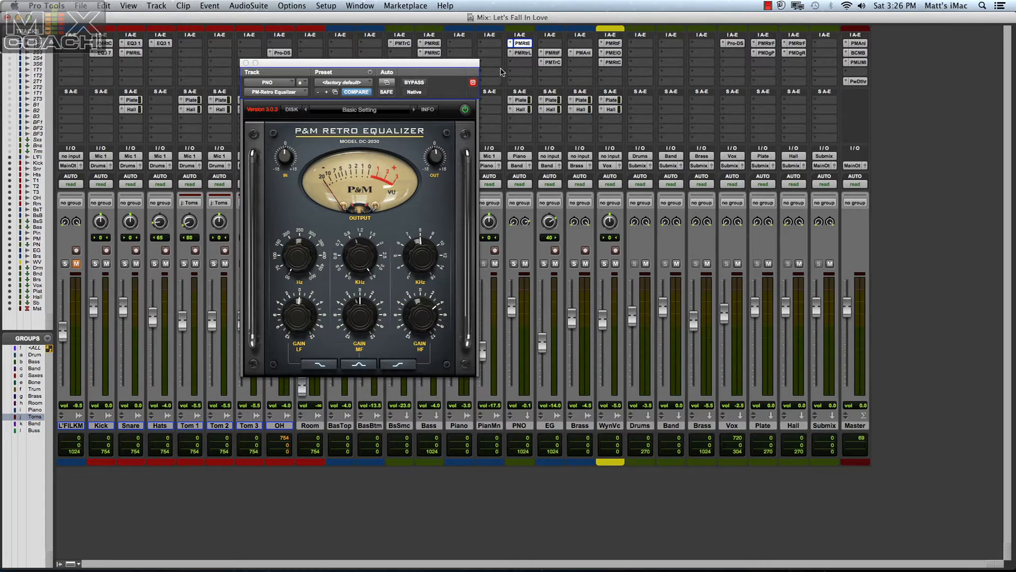
left_click(245, 62)
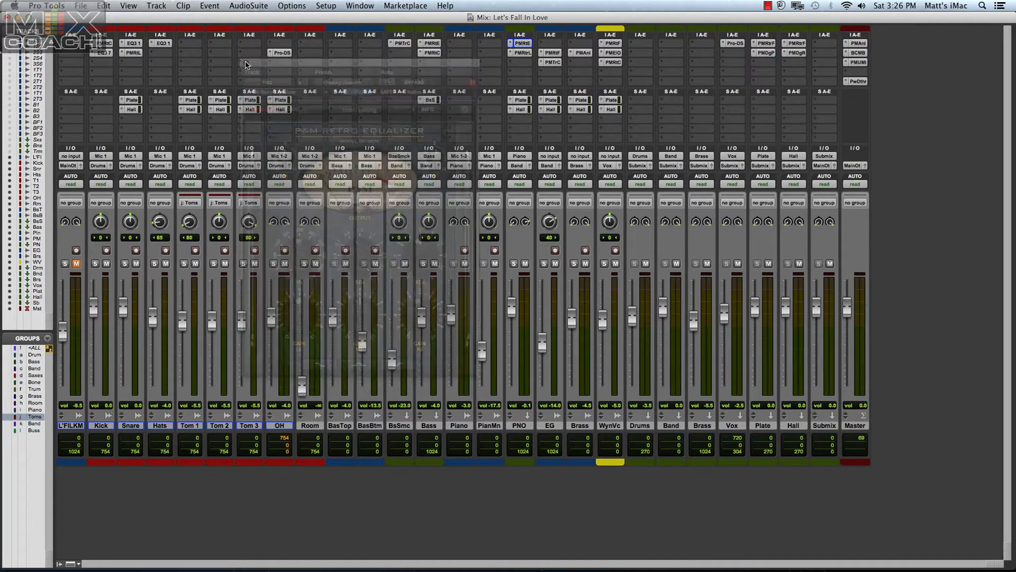
left_click(517, 53)
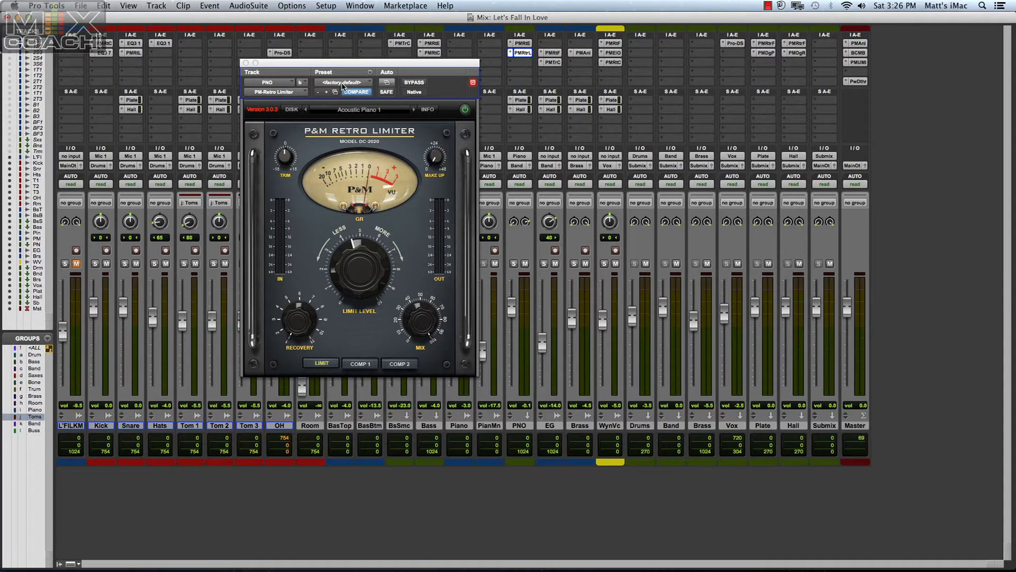
left_click(246, 63)
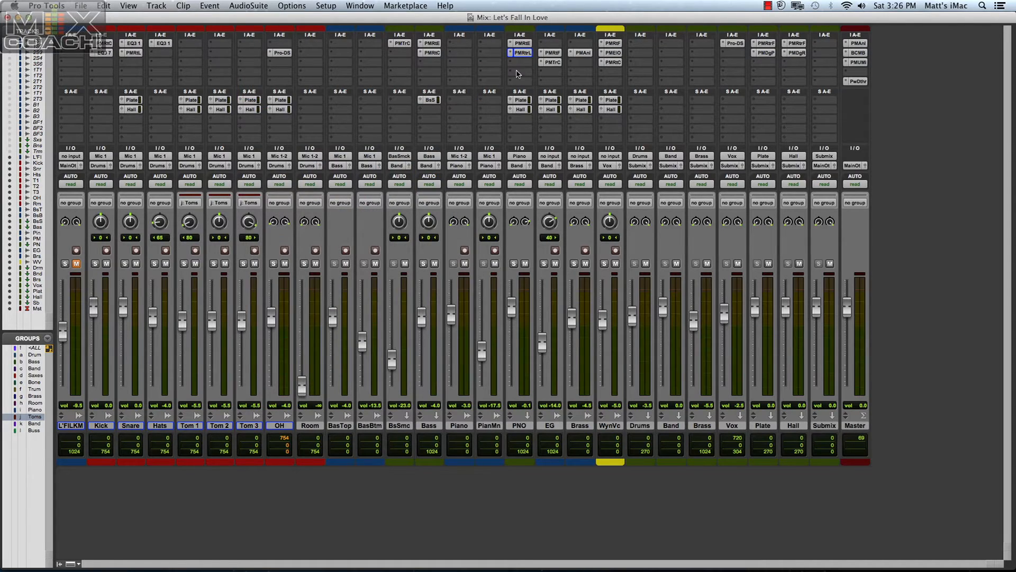
Examine the P&M Retro Filter settings on the EG track, and close the plug-in.
left_click(551, 53)
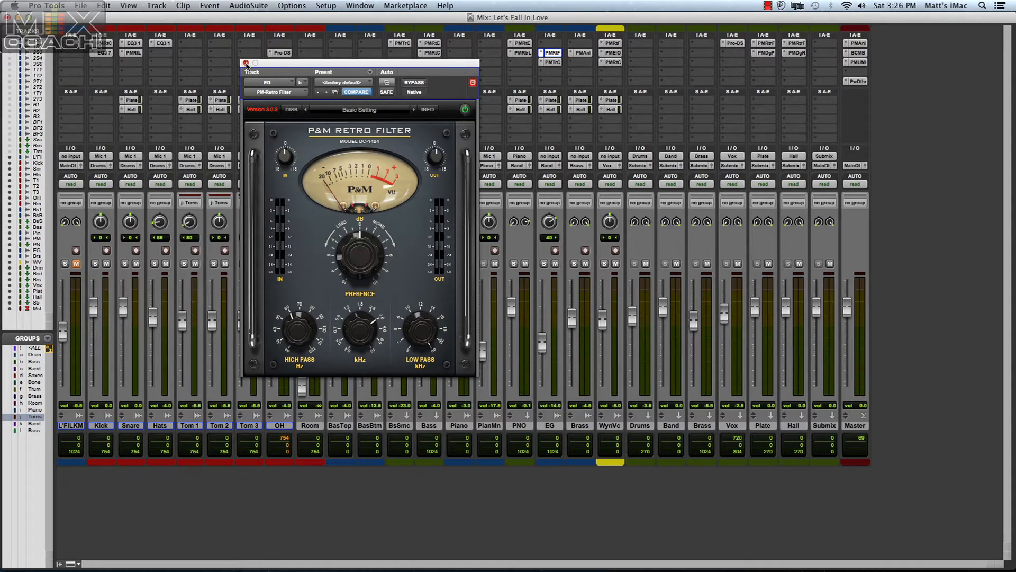
left_click(245, 63)
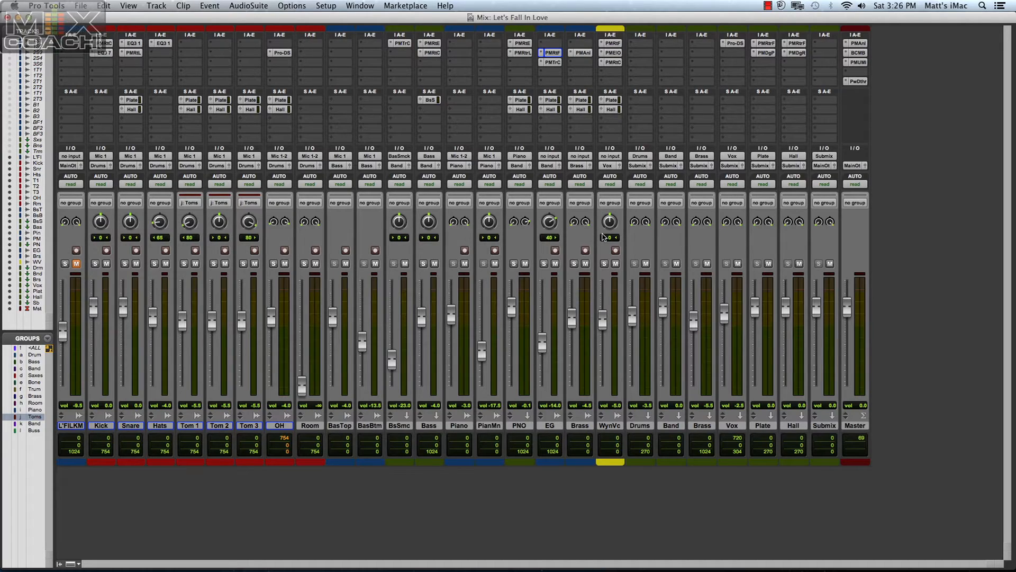
Open the Brass track's P&M Analoger, play the song from bar 46 beat 2 in the Edit window and solo the brass.
left_click(584, 53)
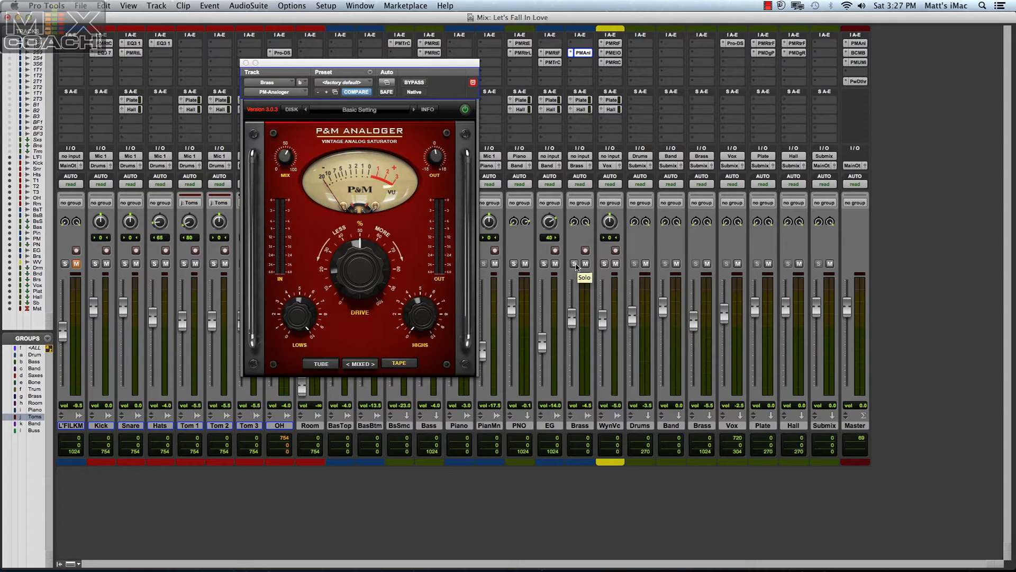
key("super+equal")
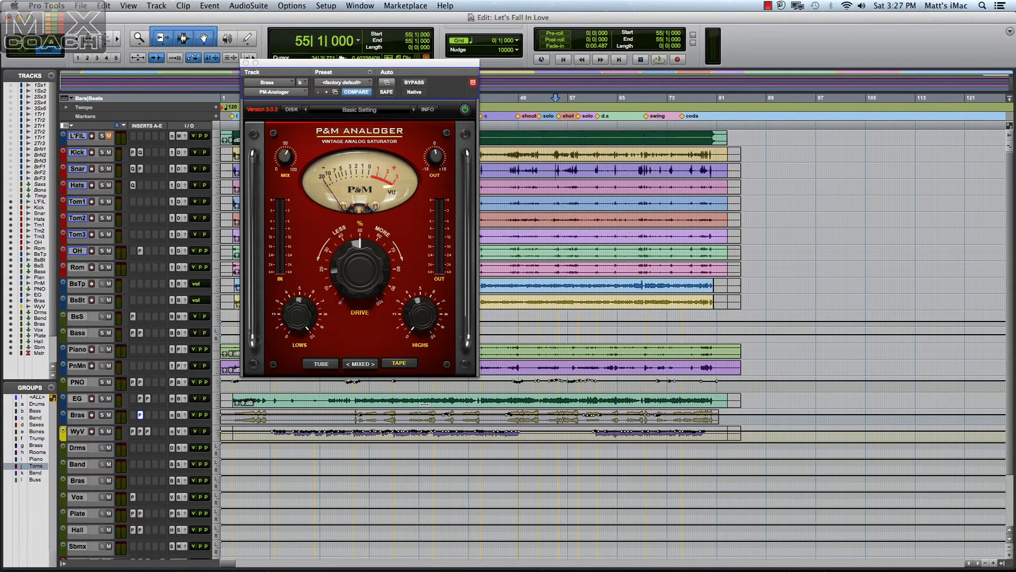
left_click(503, 418)
key("space")
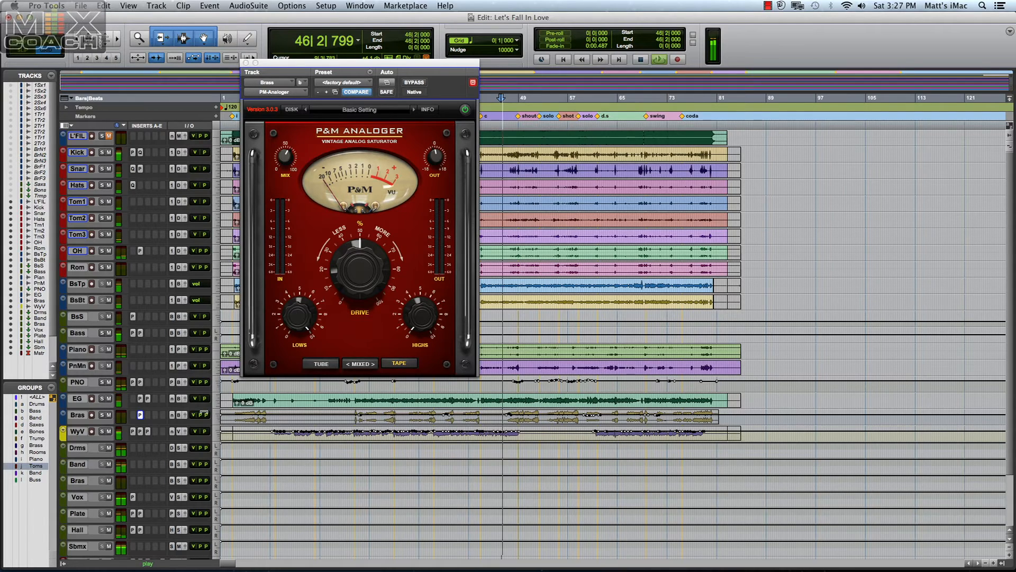
left_click(102, 416)
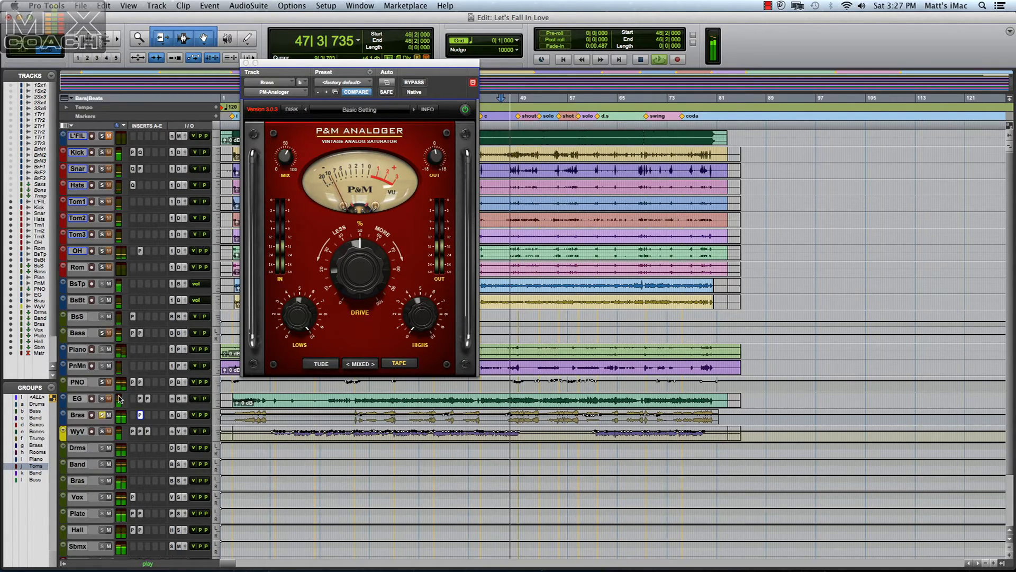
Compare the brass with the Analoger bypassed and active, close the plug-in and unsolo the Brass track in the Mix window.
left_click(415, 83)
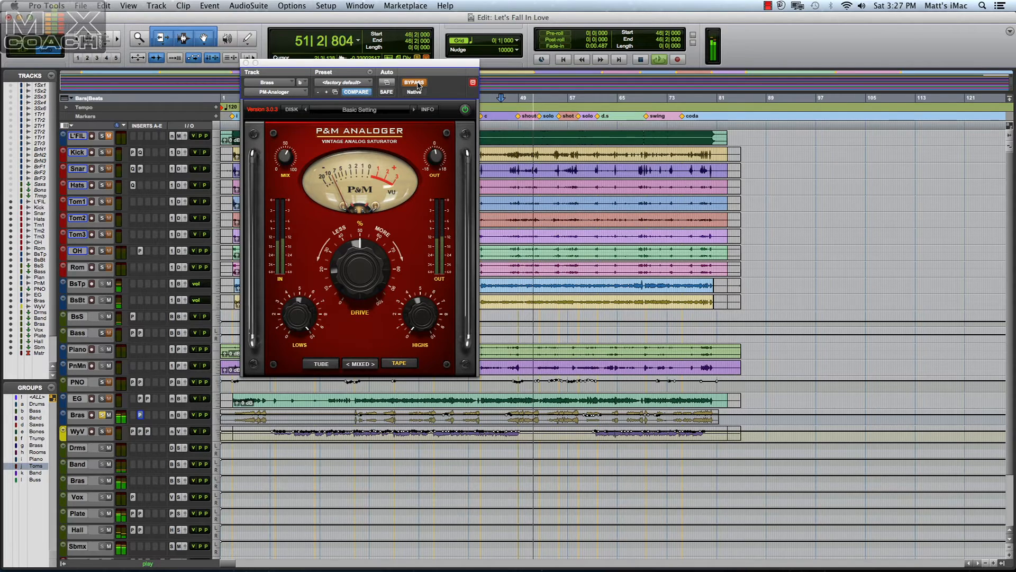
left_click(418, 83)
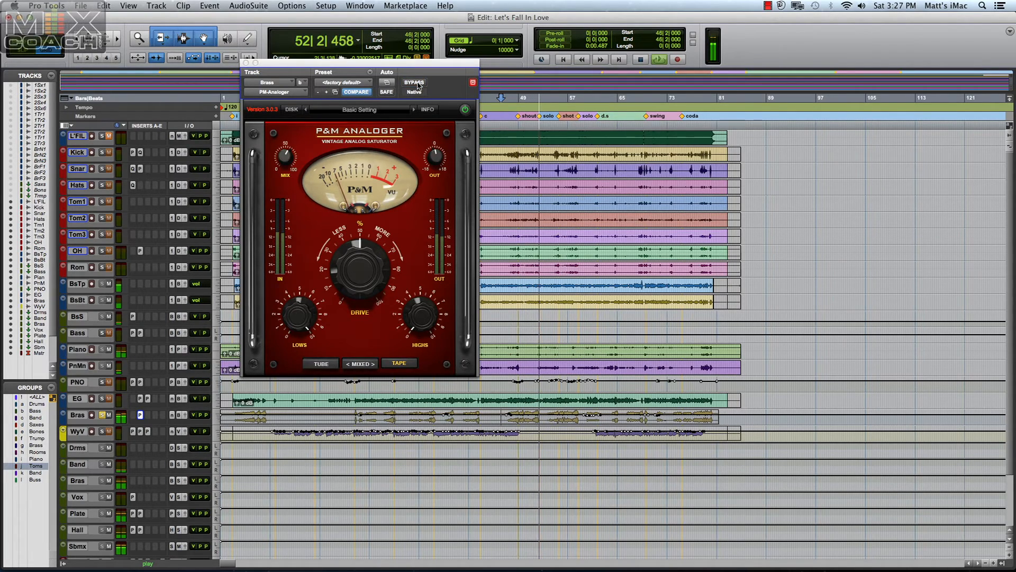
left_click(415, 83)
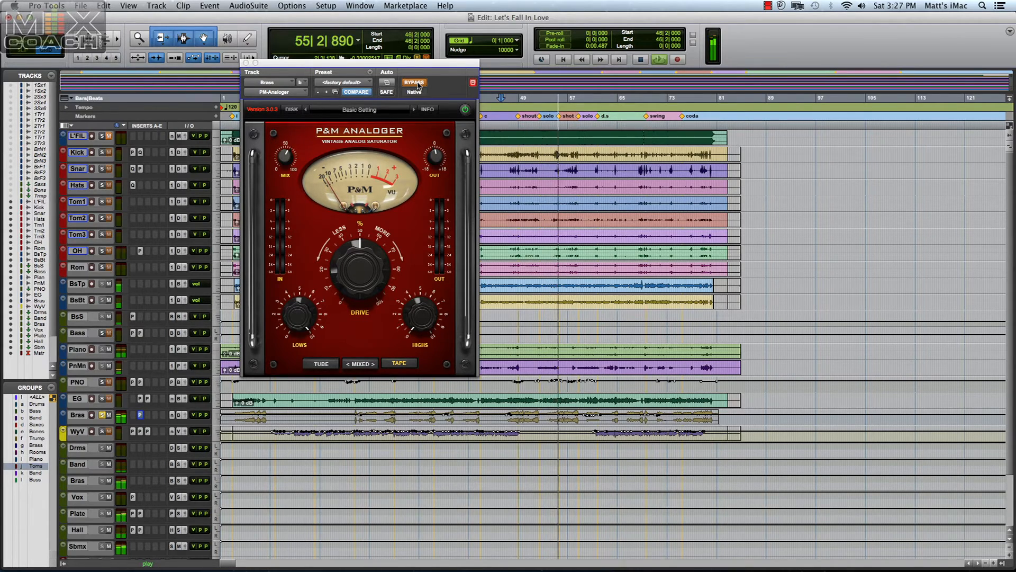
left_click(415, 83)
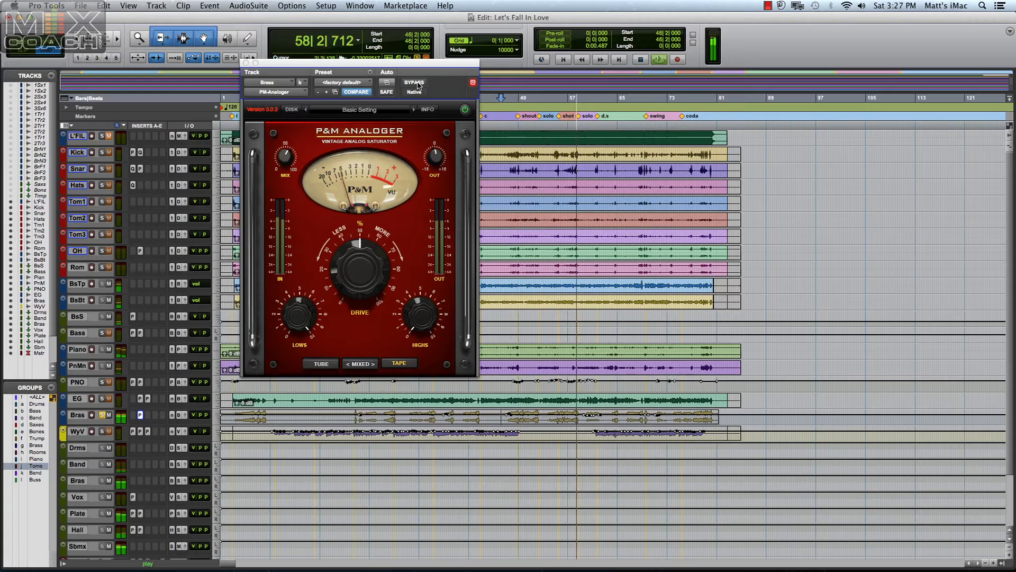
key("space")
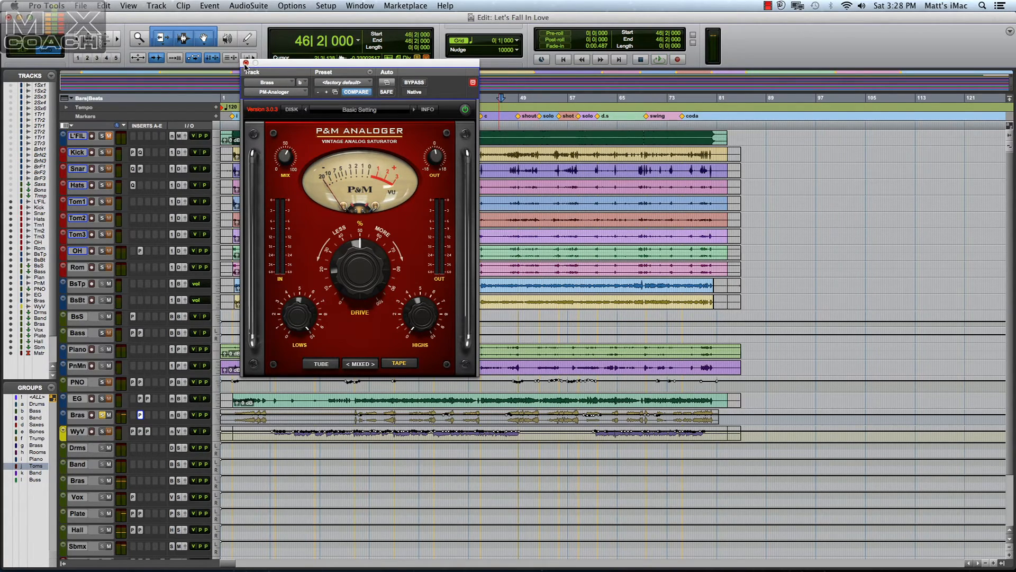
left_click(245, 63)
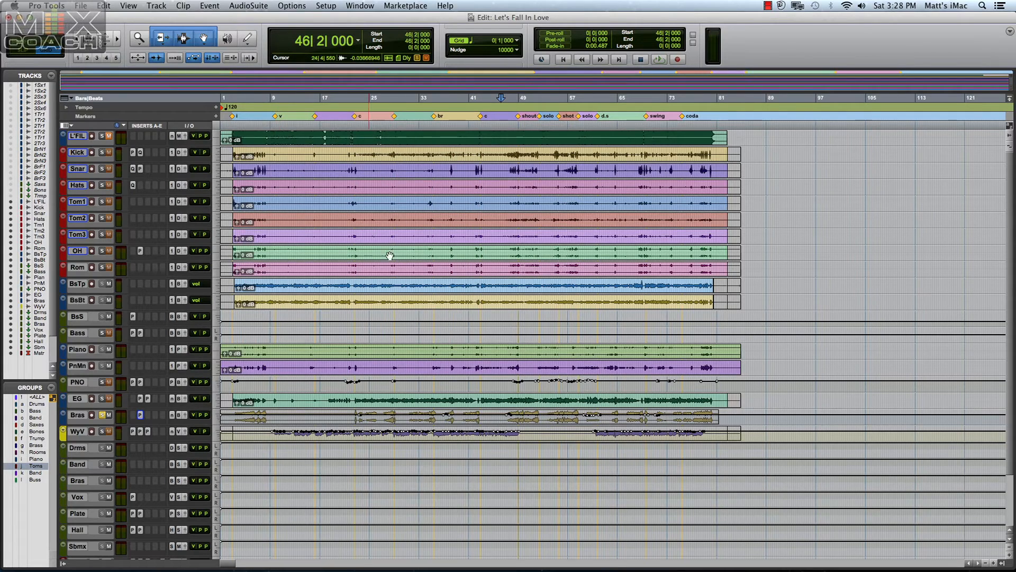
key("super+equal")
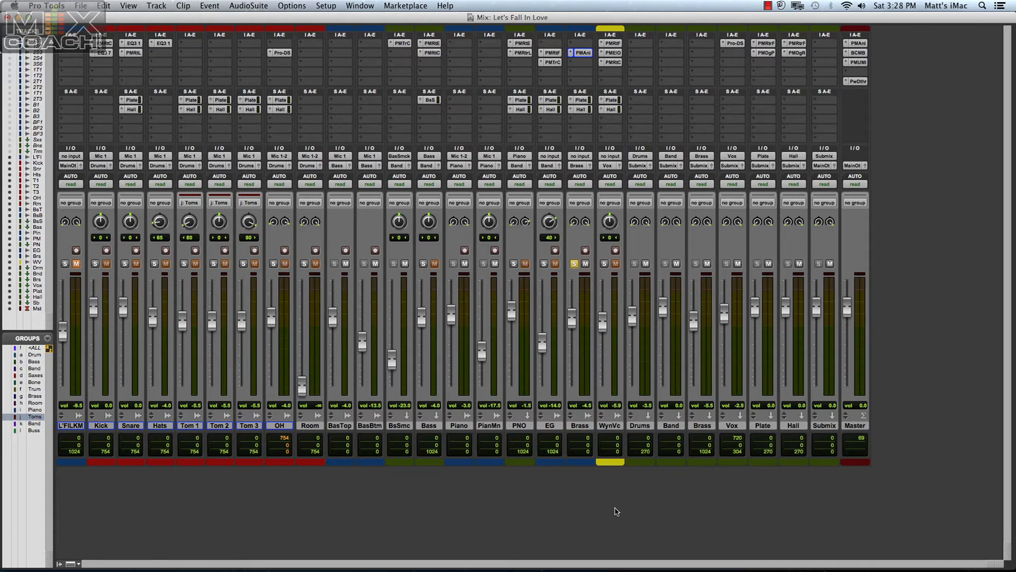
left_click(575, 263)
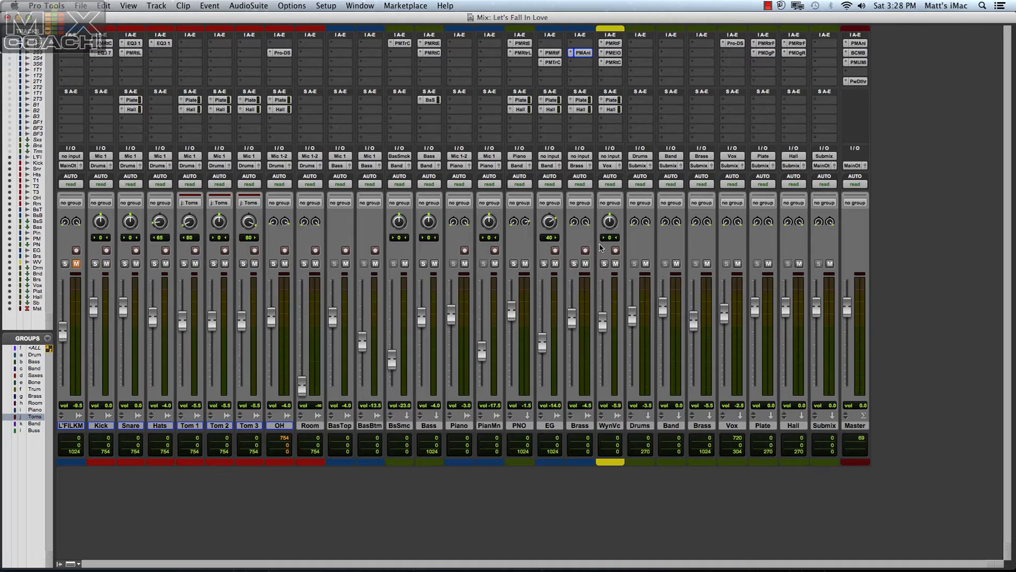
Open the vocal track's P&M Retro Filter, solo the vocal and compare it with the filter bypassed and active during playback.
left_click(612, 43)
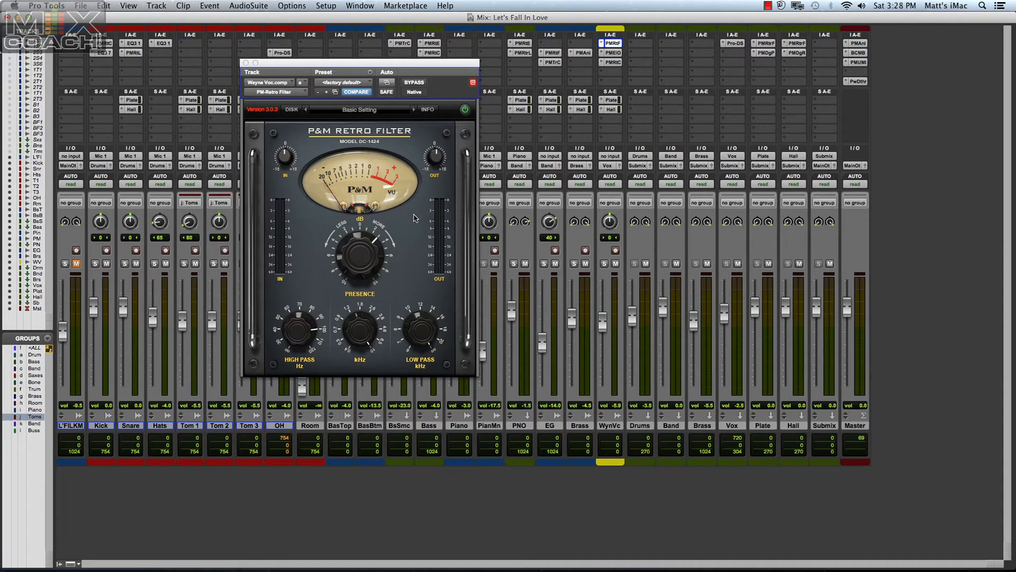
left_click(604, 264)
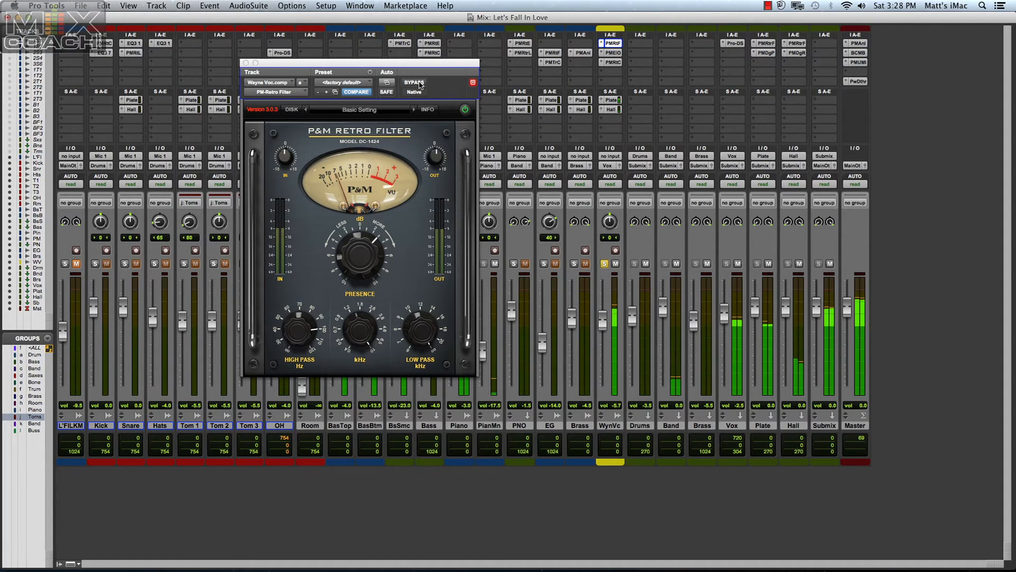
left_click(416, 83)
left_click(417, 82)
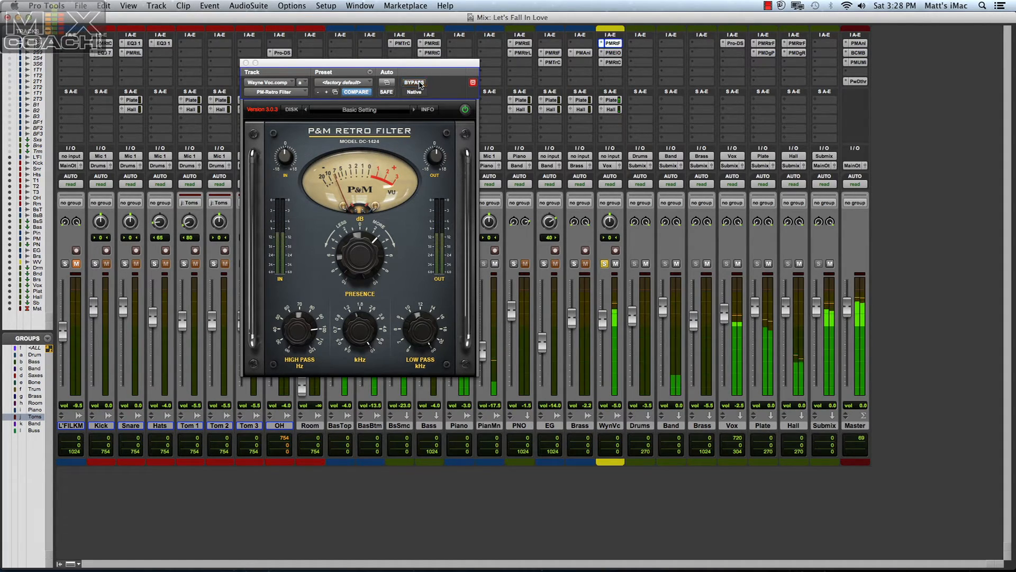
left_click(419, 84)
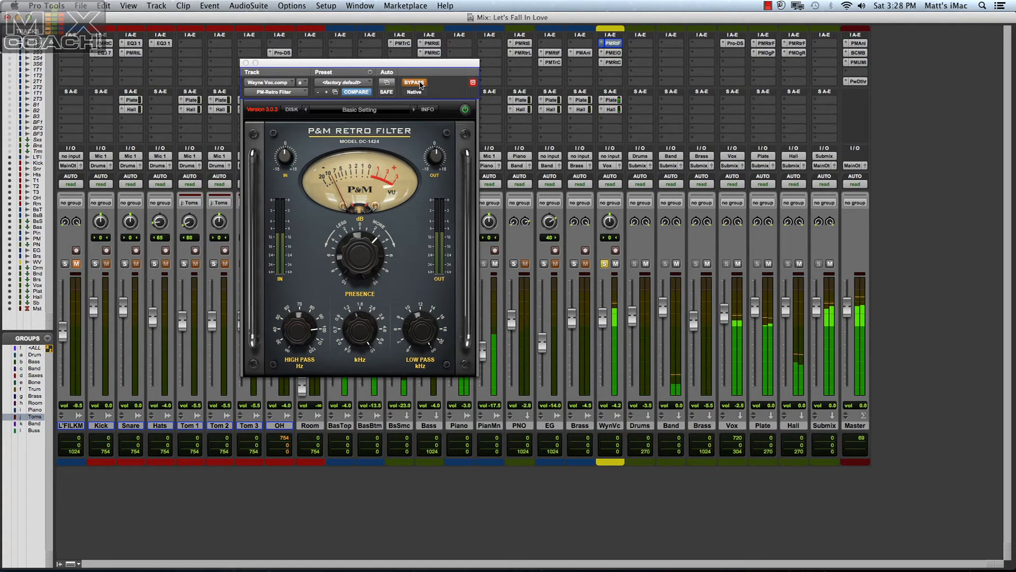
left_click(420, 85)
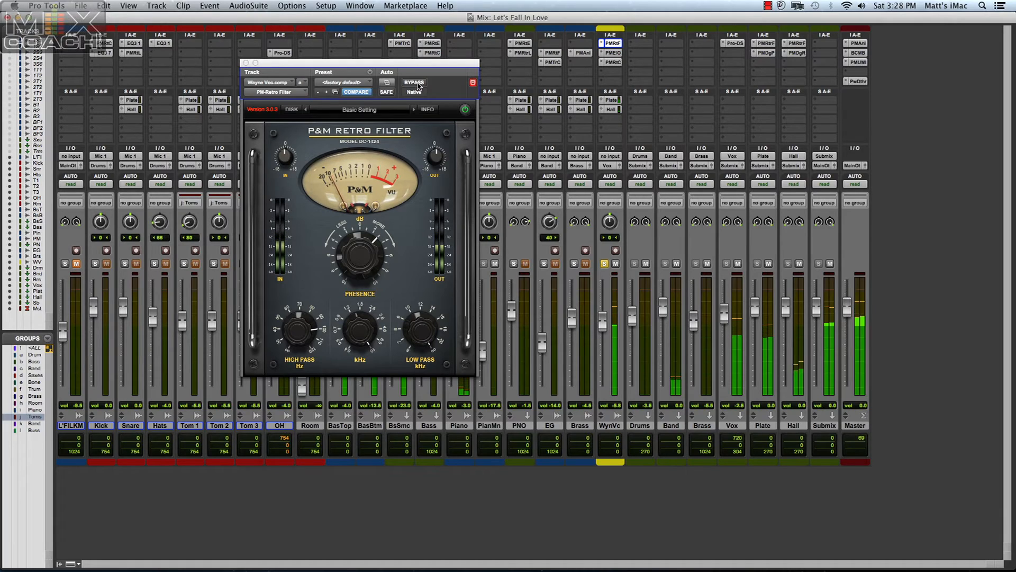
left_click(418, 84)
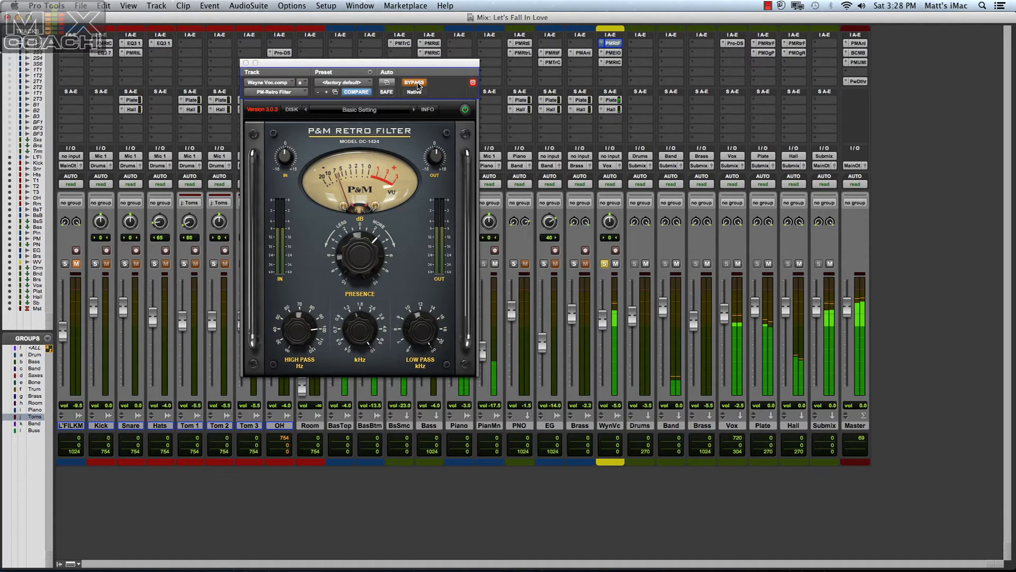
left_click(418, 84)
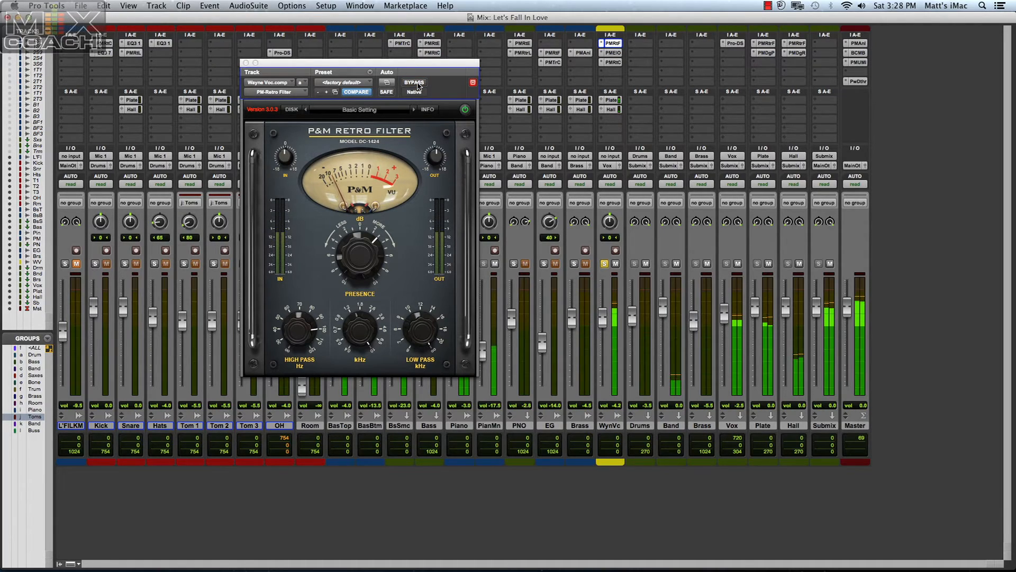
Stop playback, close the vocal track's P&M Retro Filter, and open its P&M Electro-Optical clear of the vocal inserts.
key("space")
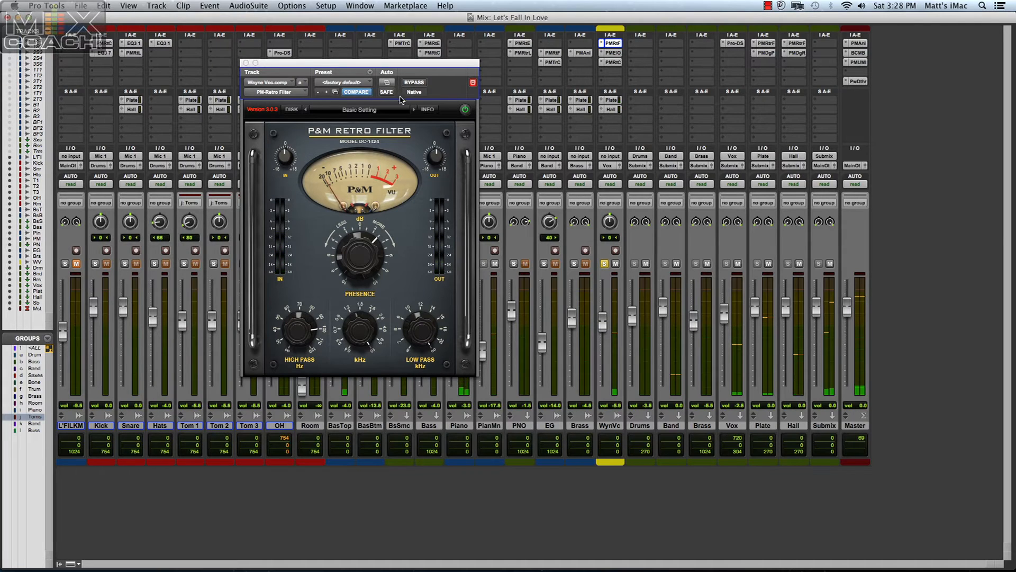
left_click(247, 63)
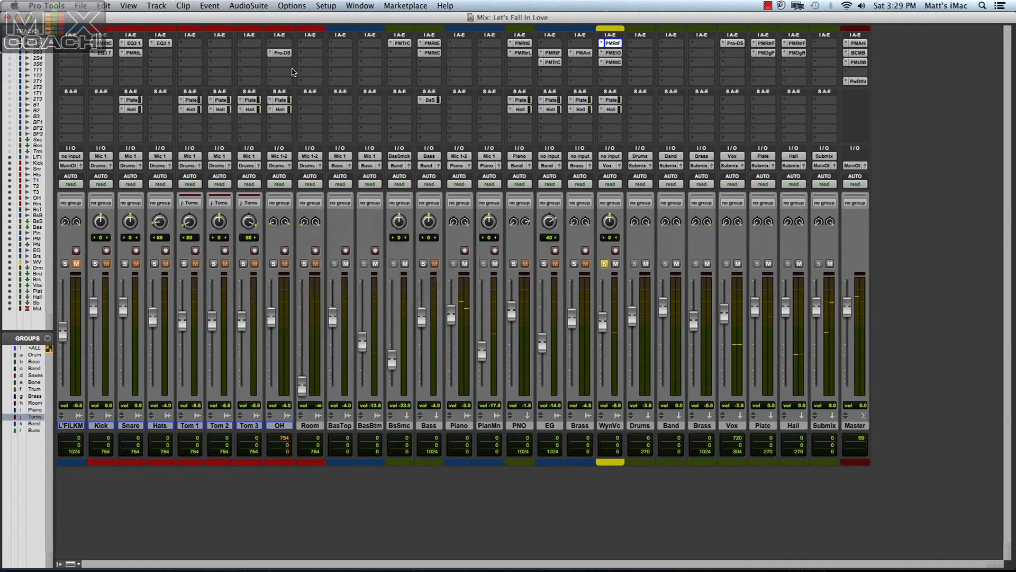
left_click(612, 53)
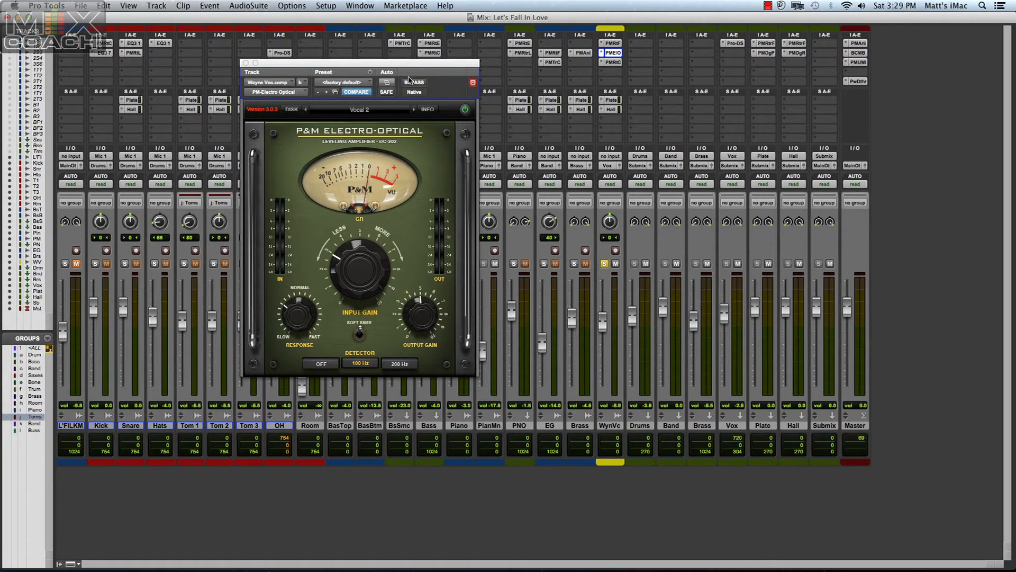
left_click_drag(411, 66, 478, 65)
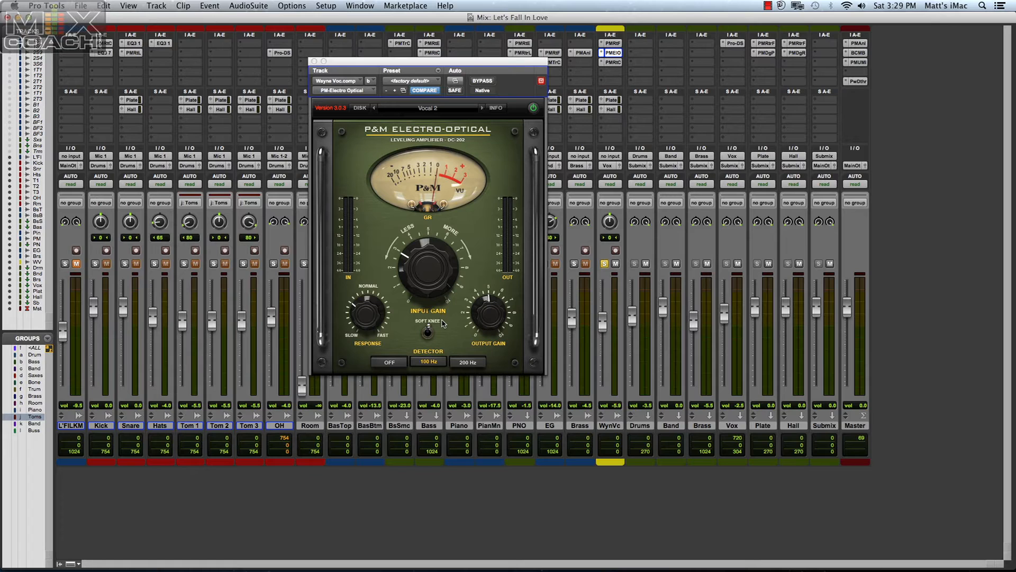
Place the playback start within the vocal clip in the Edit window and play the soloed vocal from there in the Mix window.
key("super+equal")
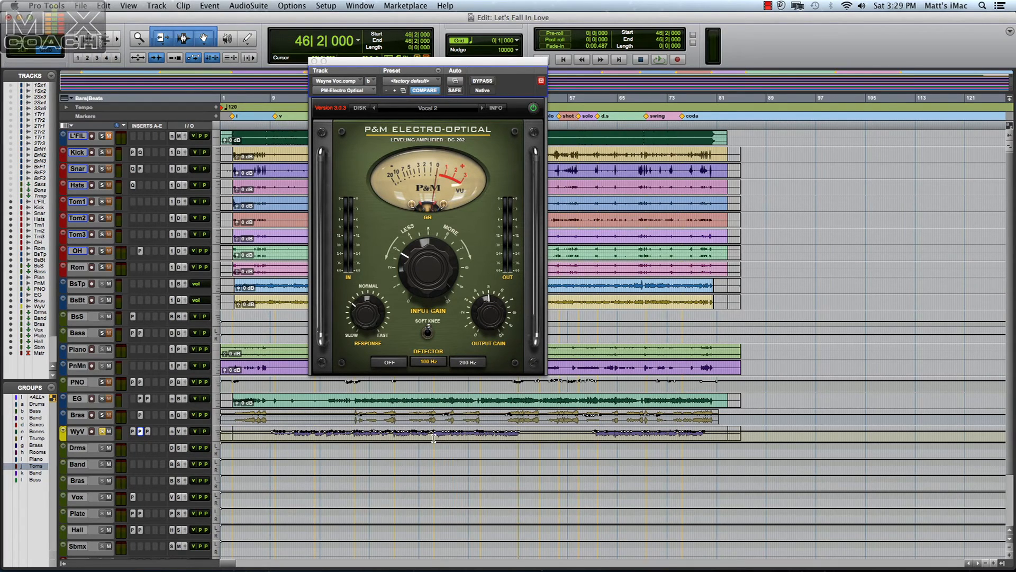
left_click(433, 439)
key("super+equal")
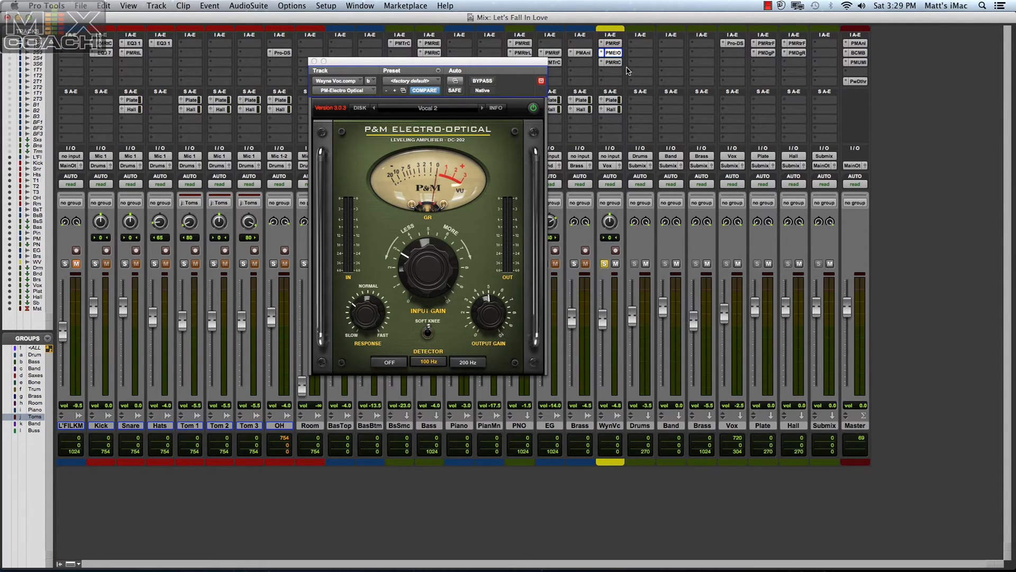
key("space")
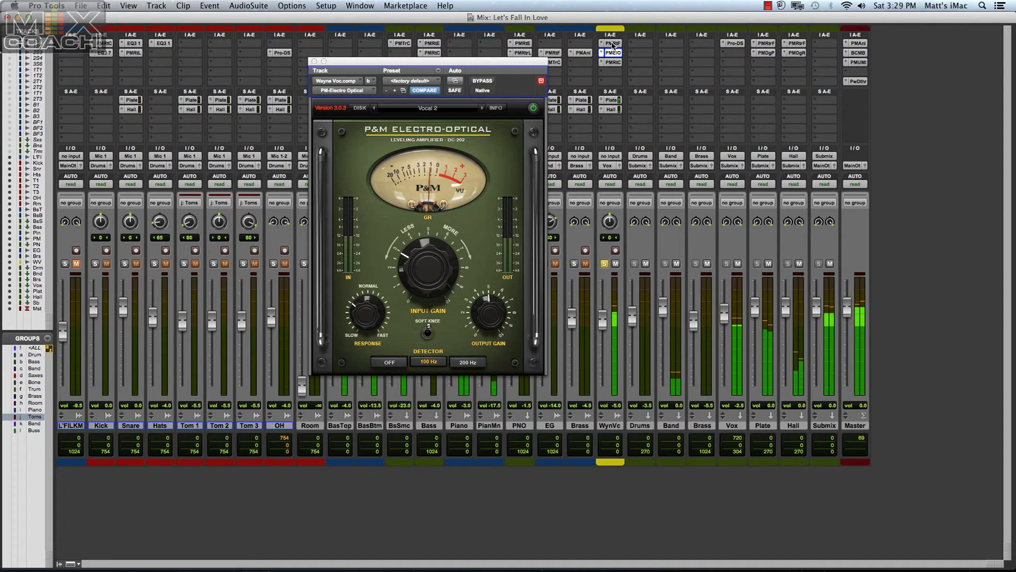
Compare the vocal with its three P&M inserts bypassed together and active, twice, and stop playback.
left_click(612, 45, "shift+super")
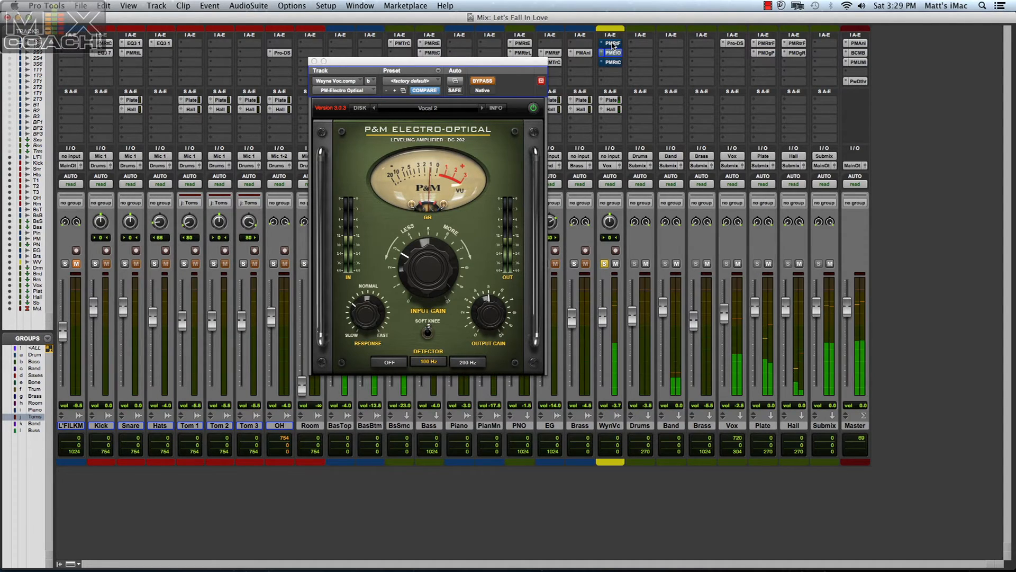
left_click(612, 45, "shift+super")
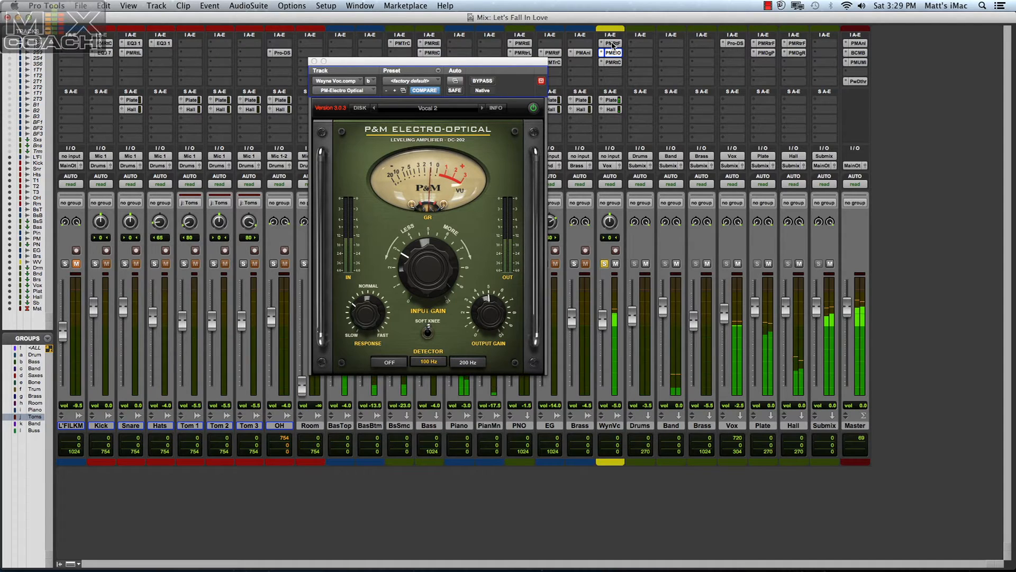
left_click(612, 45, "shift+super")
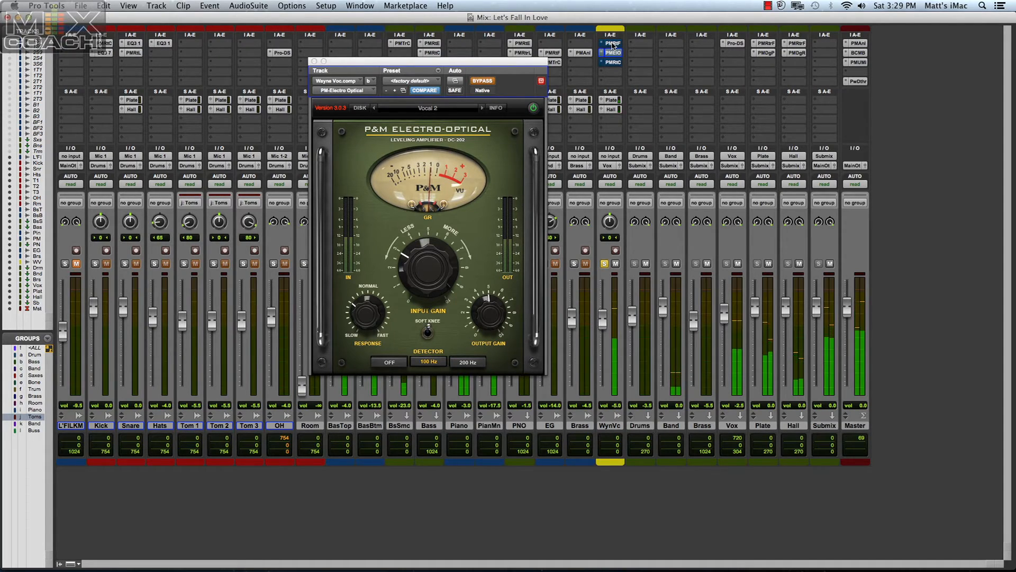
left_click(612, 45, "shift+super")
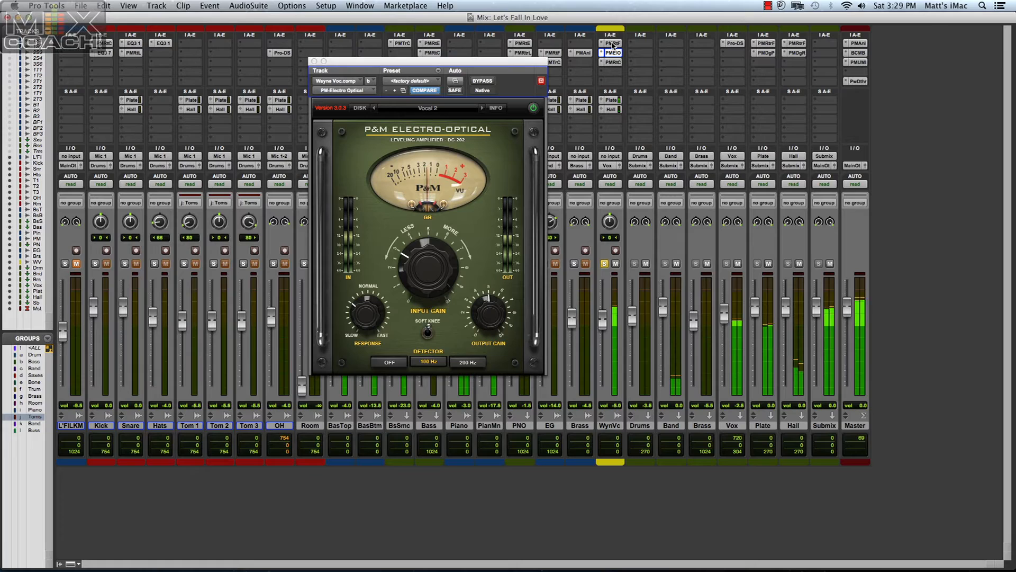
key("space")
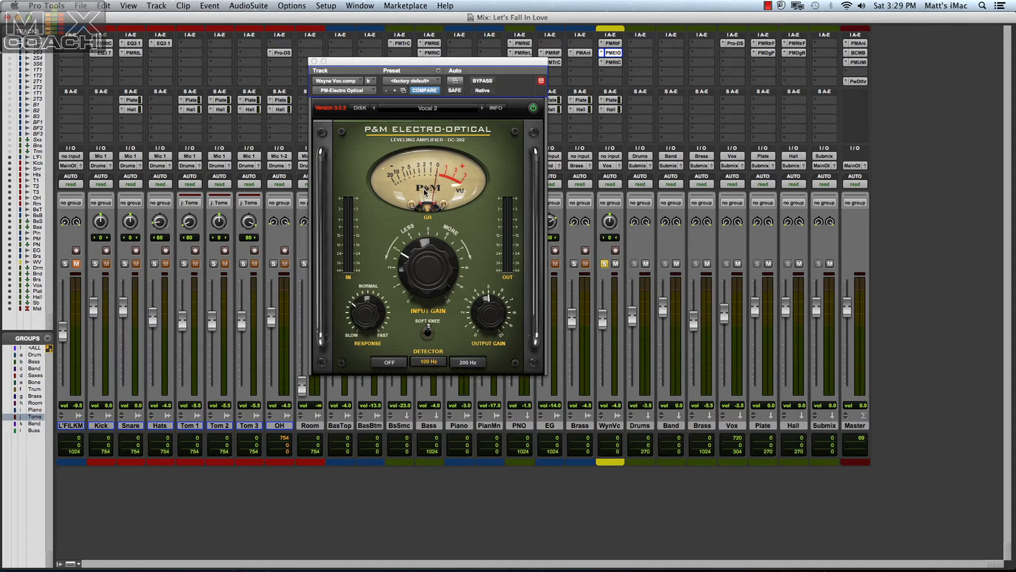
Examine the vocal's P&M Retro Compressor settings, return to its Electro-Optical, and close the plug-in.
left_click(613, 63)
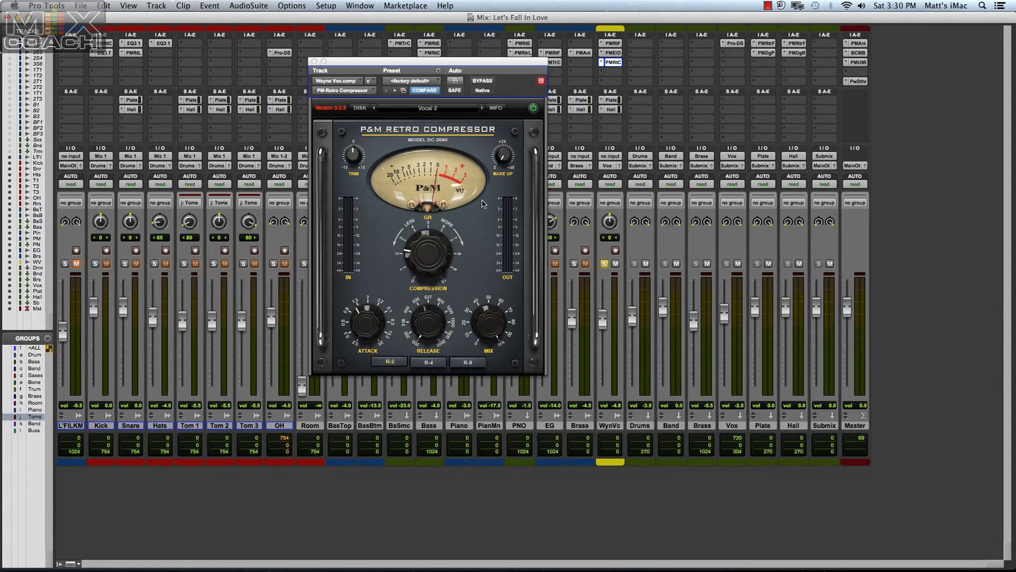
left_click(612, 53)
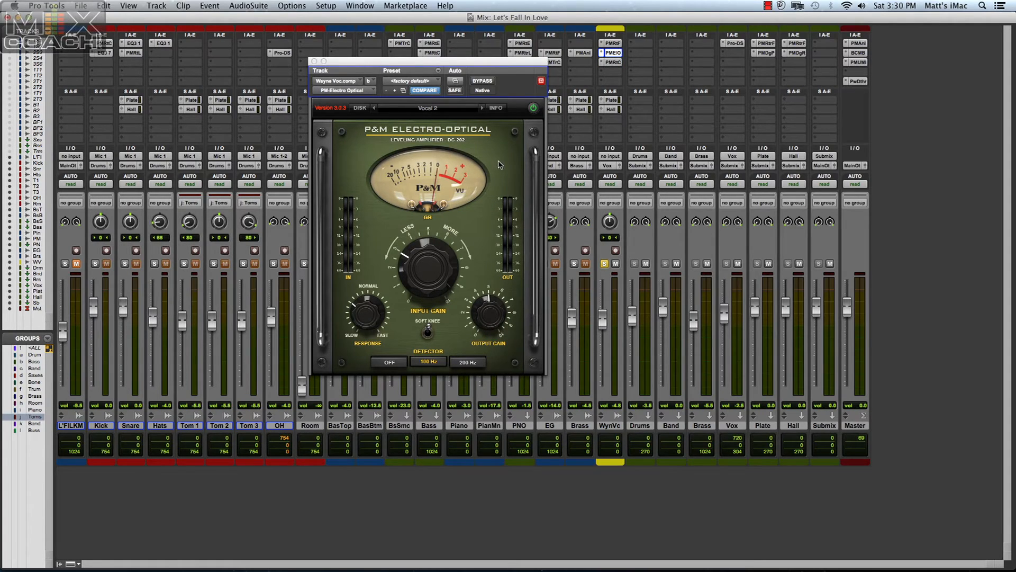
left_click(314, 61)
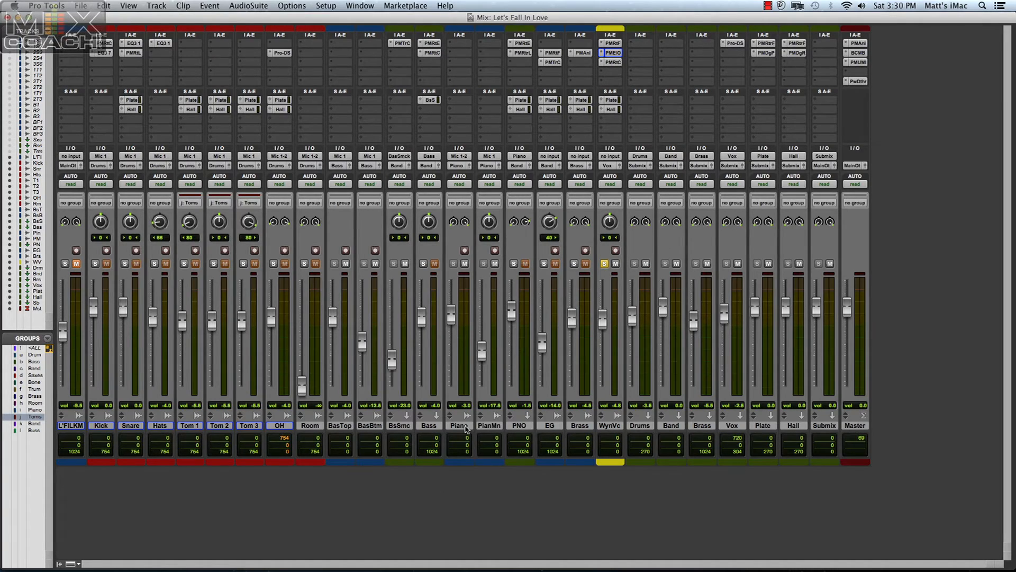
Open the Plate track's P&M Digital Plate and the Hall track's P&M Digital Reverb, and arrange them side by side to examine their settings.
left_click(765, 53)
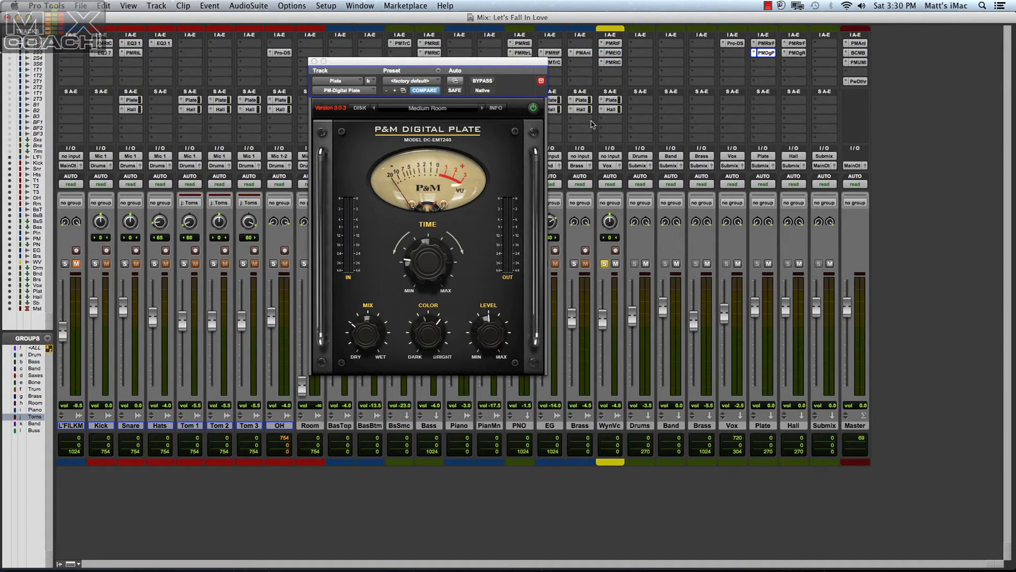
left_click_drag(461, 63, 541, 76)
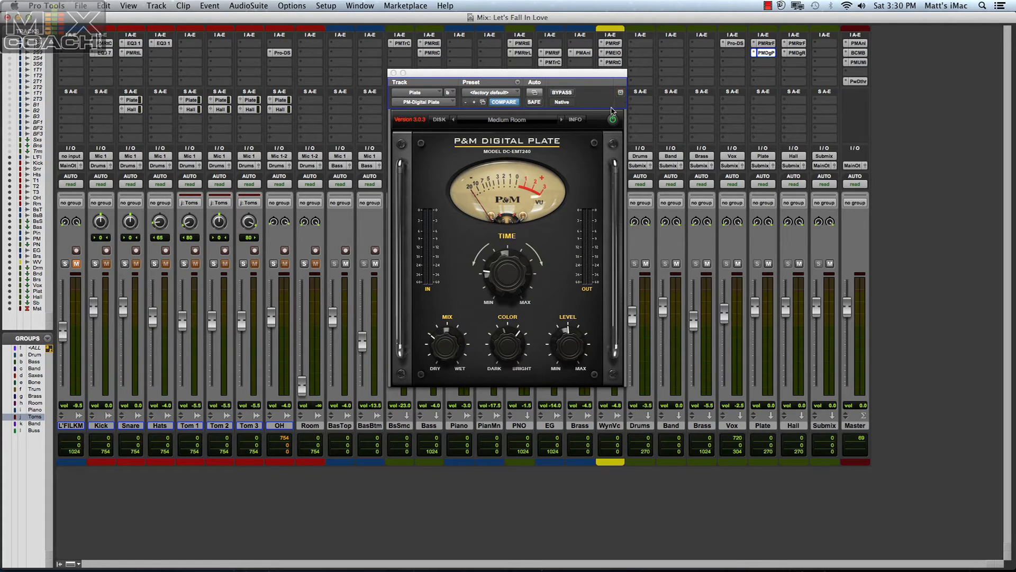
left_click(798, 53)
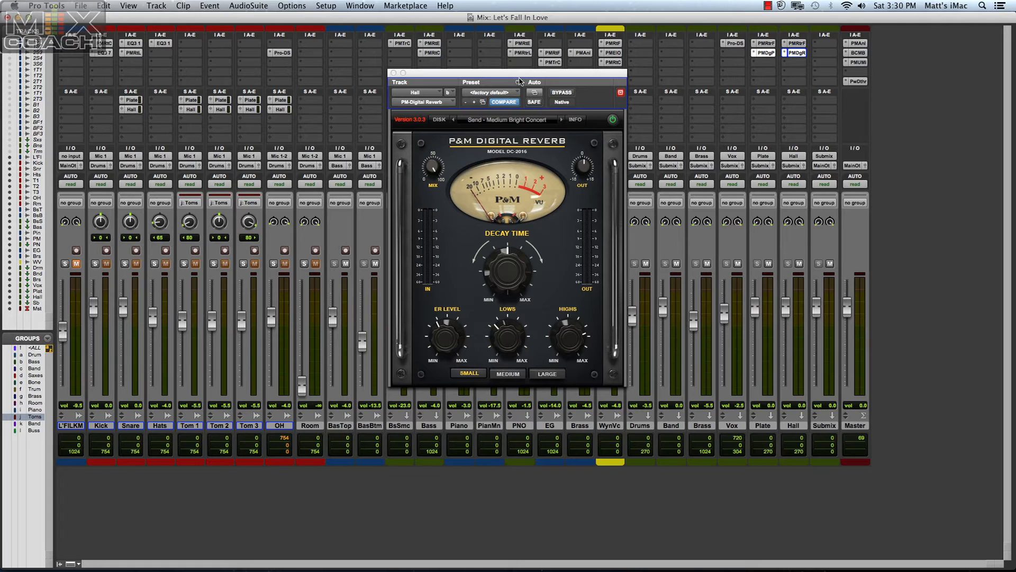
left_click_drag(518, 80, 750, 118)
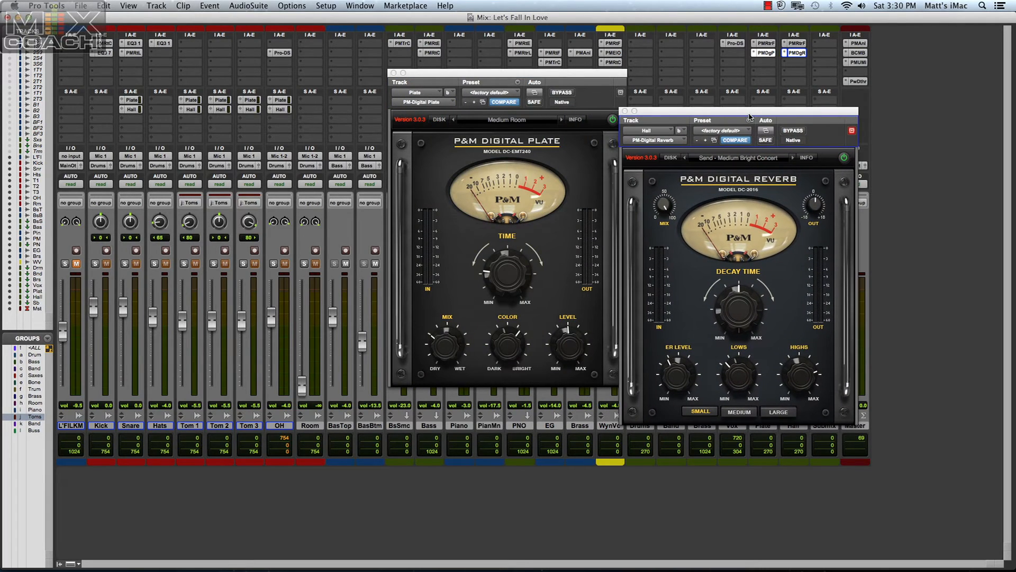
left_click_drag(525, 73, 398, 77)
left_click_drag(687, 112, 597, 82)
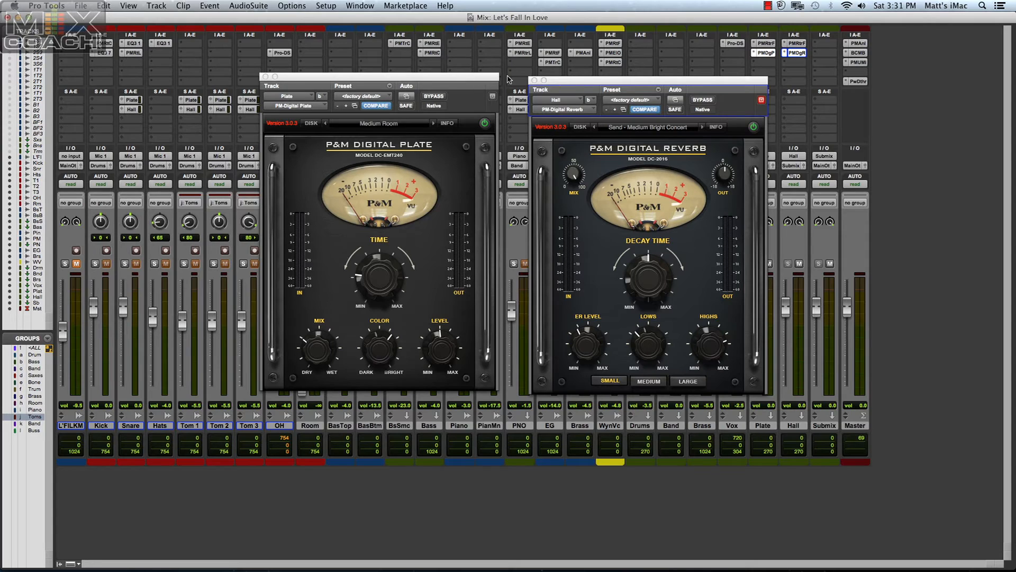
Close both reverb plug-ins and unsolo the vocal track so the full mix plays.
left_click(534, 80)
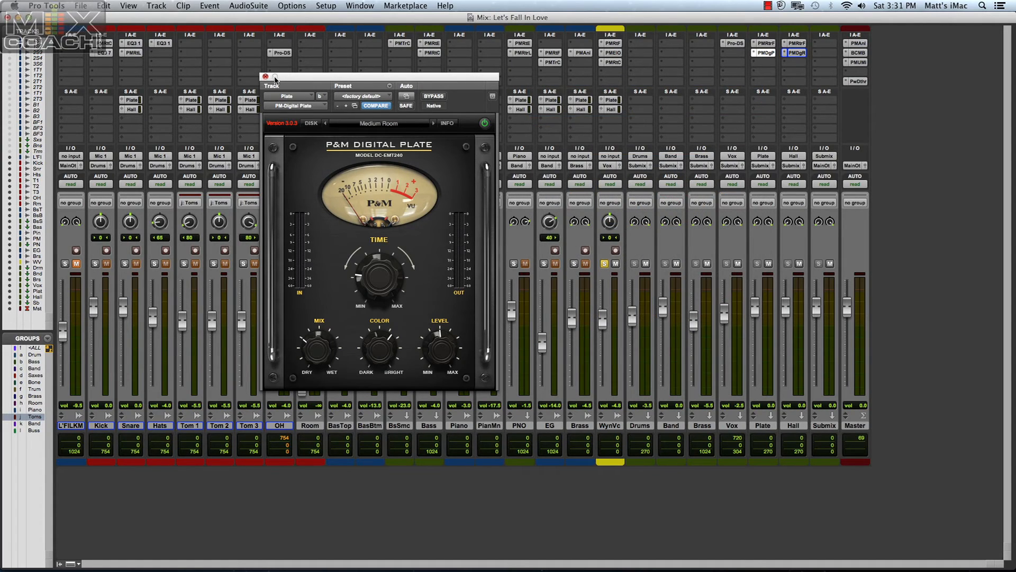
left_click(266, 78)
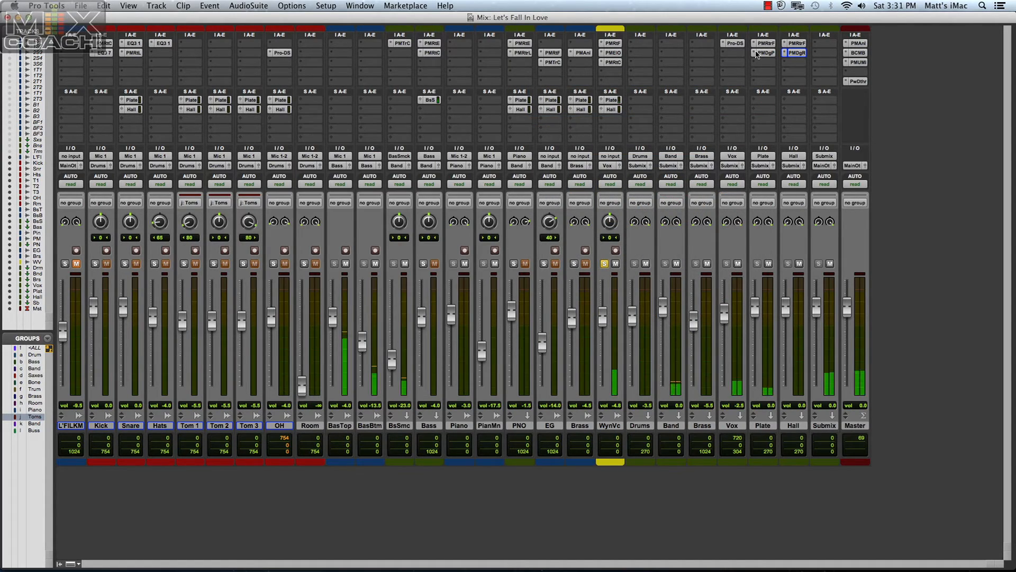
left_click(605, 263)
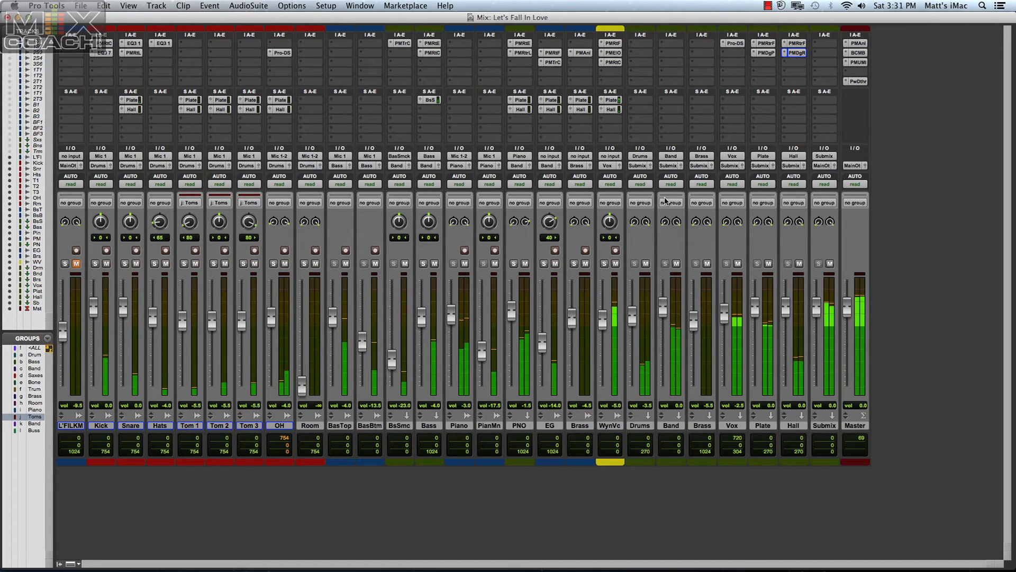
Compare the full mix with the P&M Digital Plate and Digital Reverb bypassed and active, and stop playback.
left_click(797, 53, "super")
left_click(767, 53, "super")
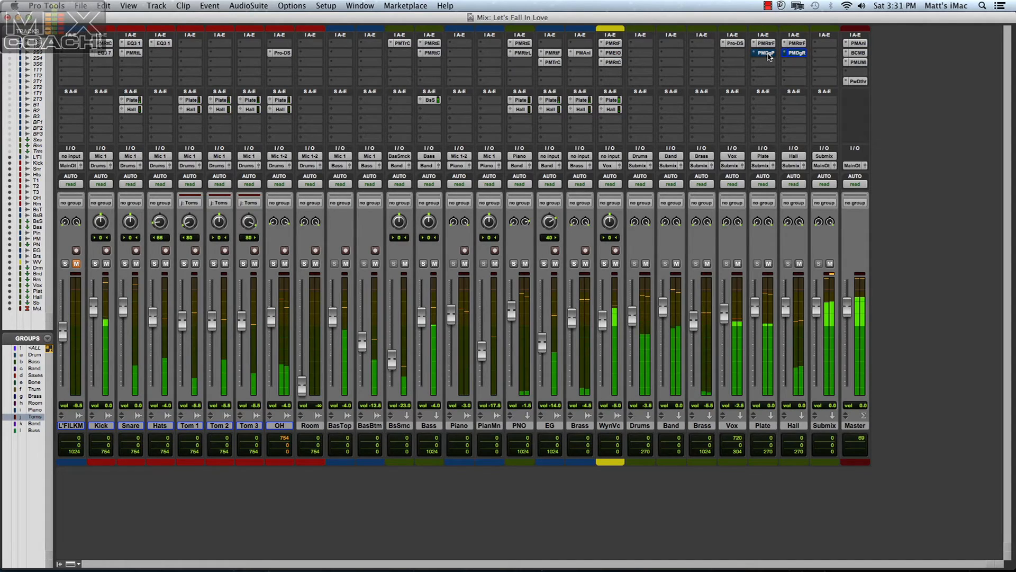
left_click(768, 54, "super")
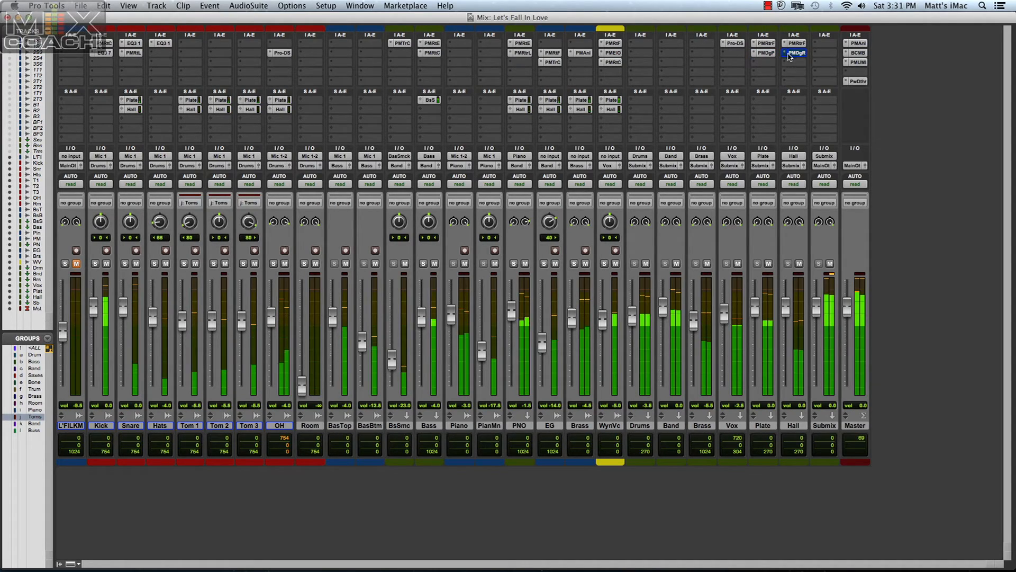
left_click(799, 55, "super")
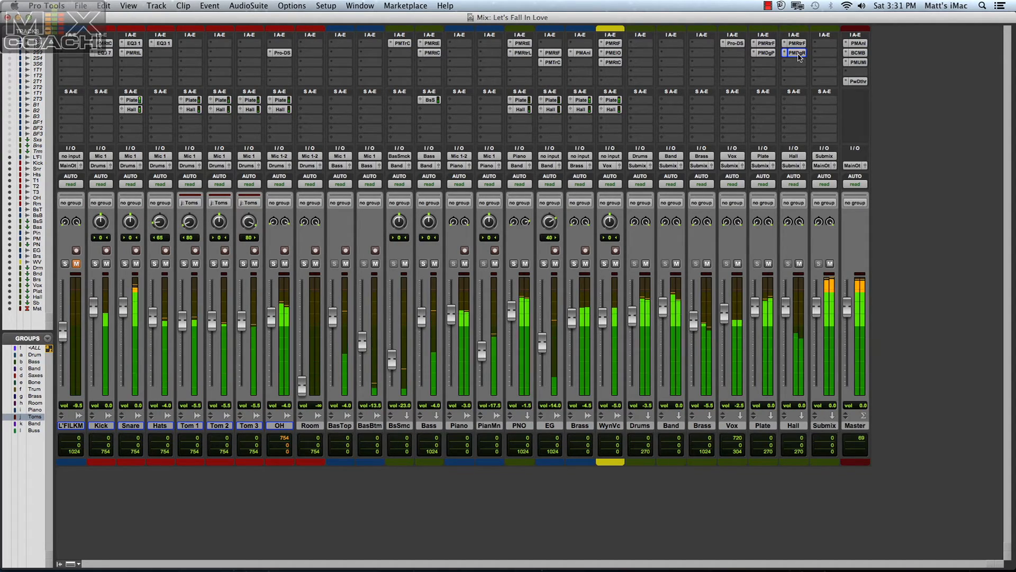
left_click(787, 55, "super")
left_click(763, 53, "super")
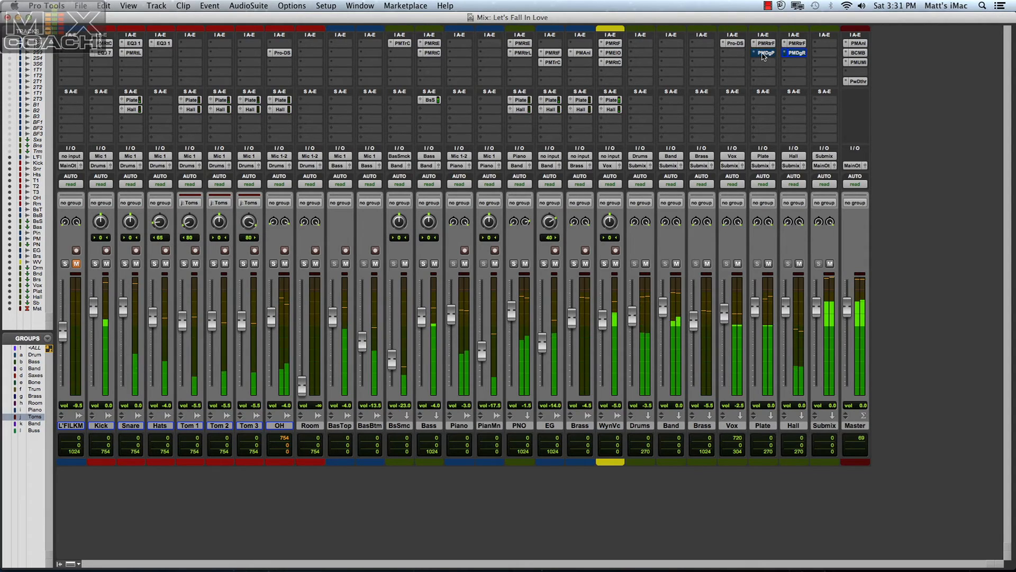
left_click(794, 55, "super")
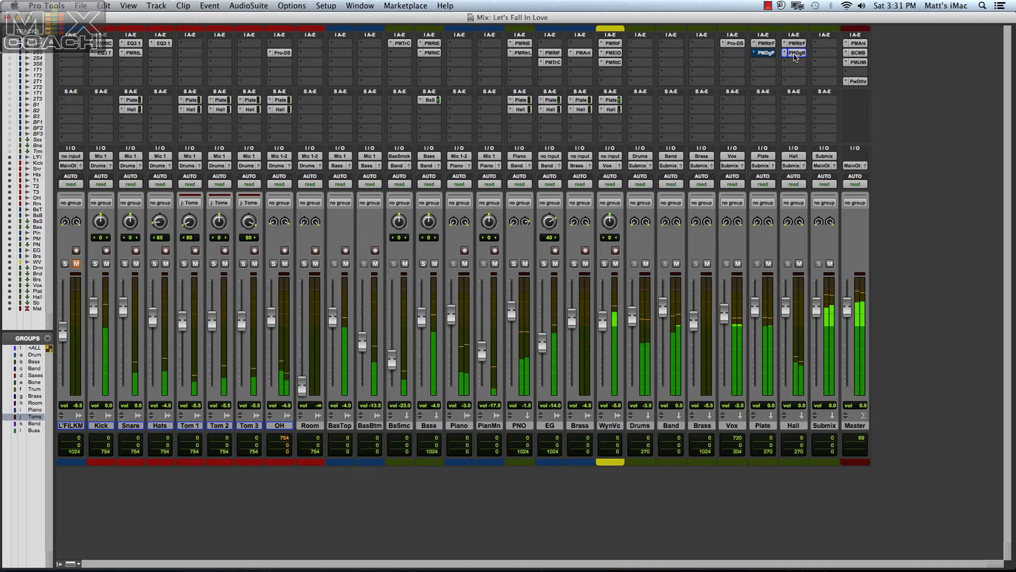
left_click(764, 53, "super")
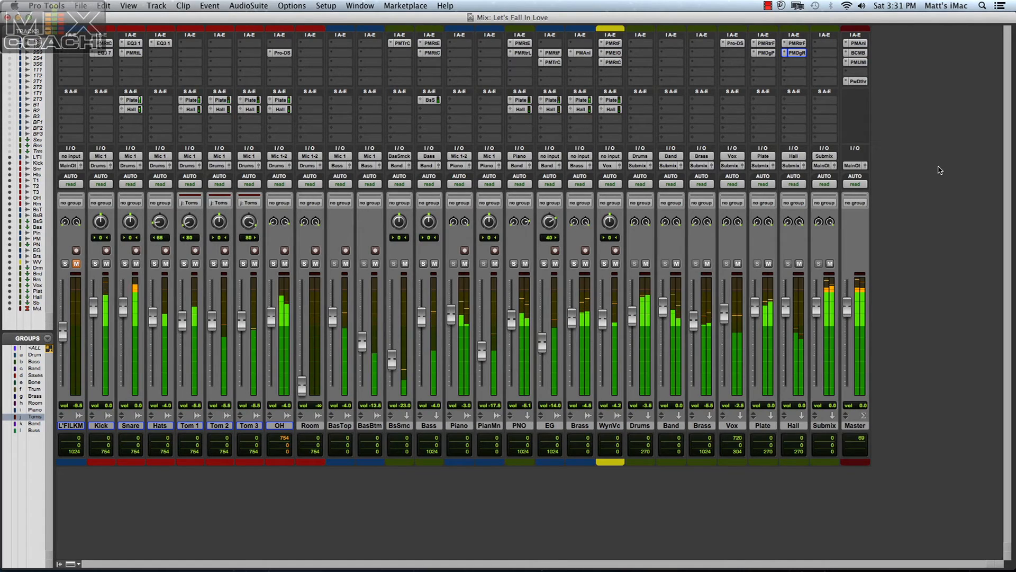
key("space")
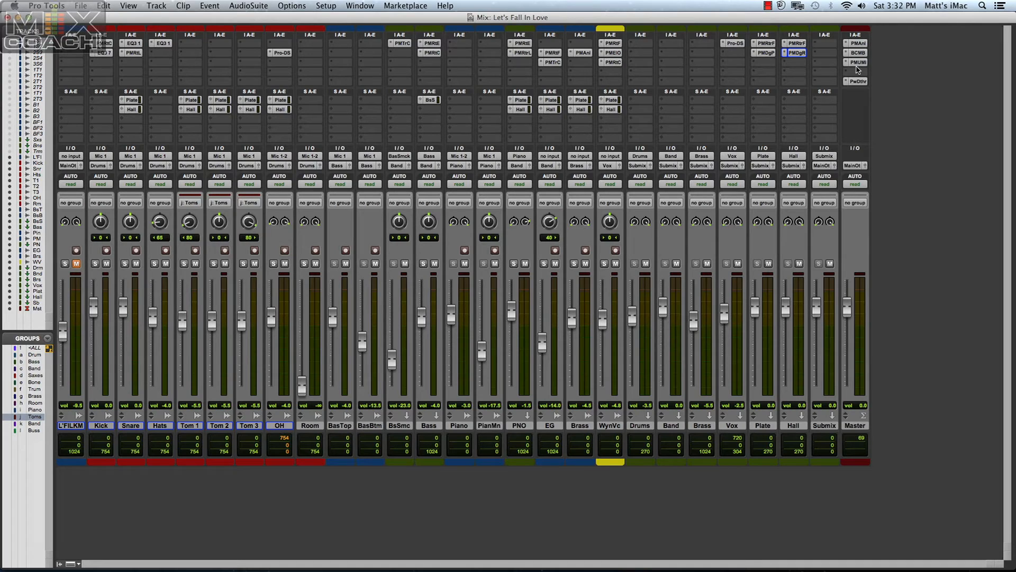
Open the Master track's P&M Analoger, play the mix and compare it with the Analoger bypassed and active.
left_click(858, 45)
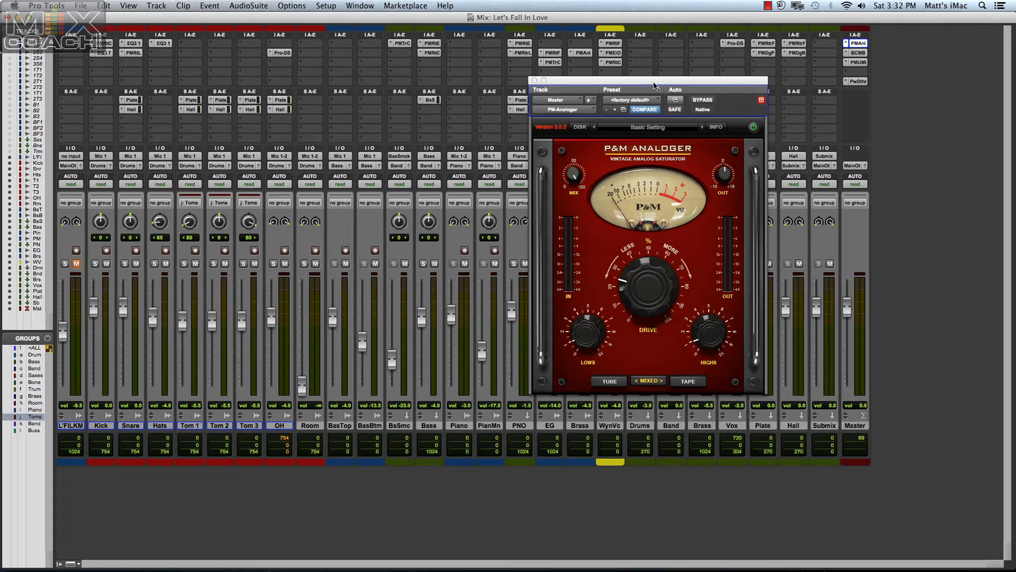
left_click_drag(655, 83, 542, 99)
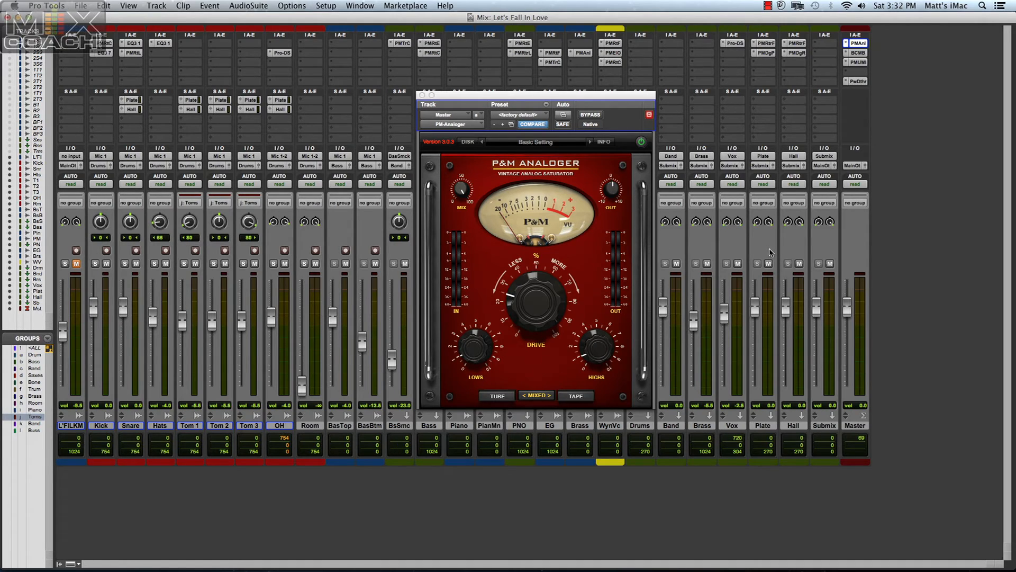
key("space")
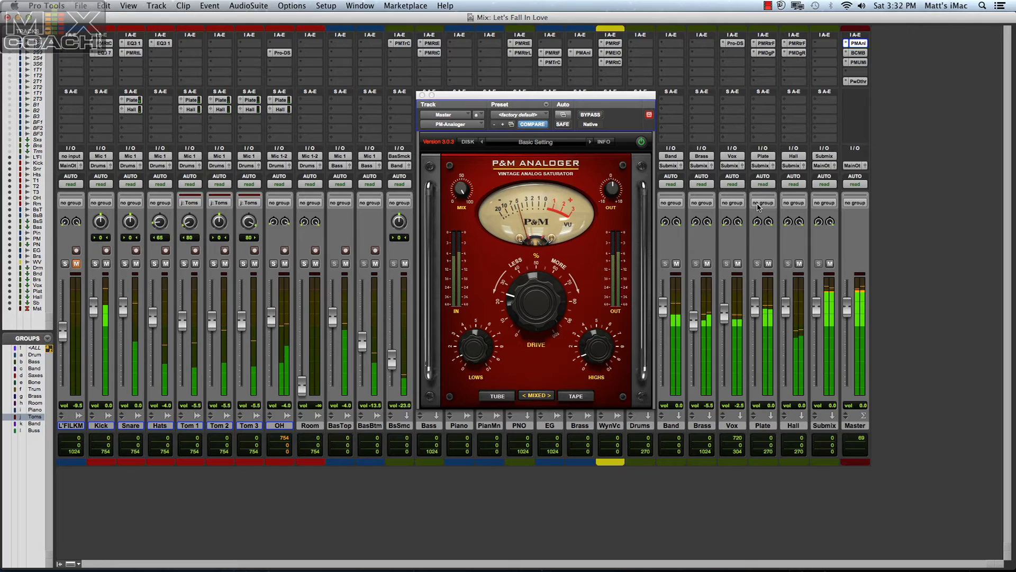
left_click(859, 43, "super")
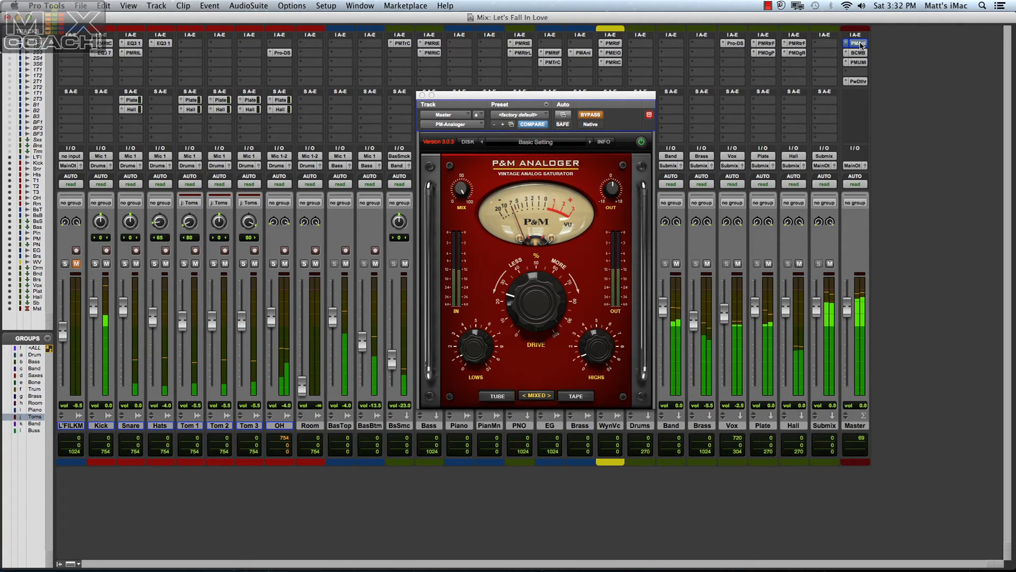
left_click(858, 43, "super")
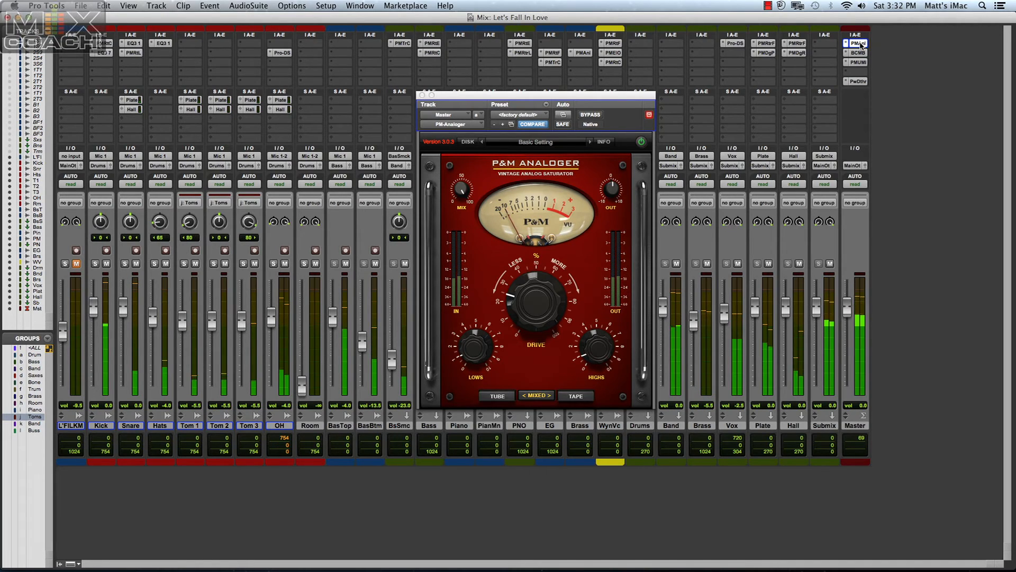
Audition the mix once more with the Master track's P&M Analoger bypassed and active, and close the plug-in.
left_click(861, 44, "super")
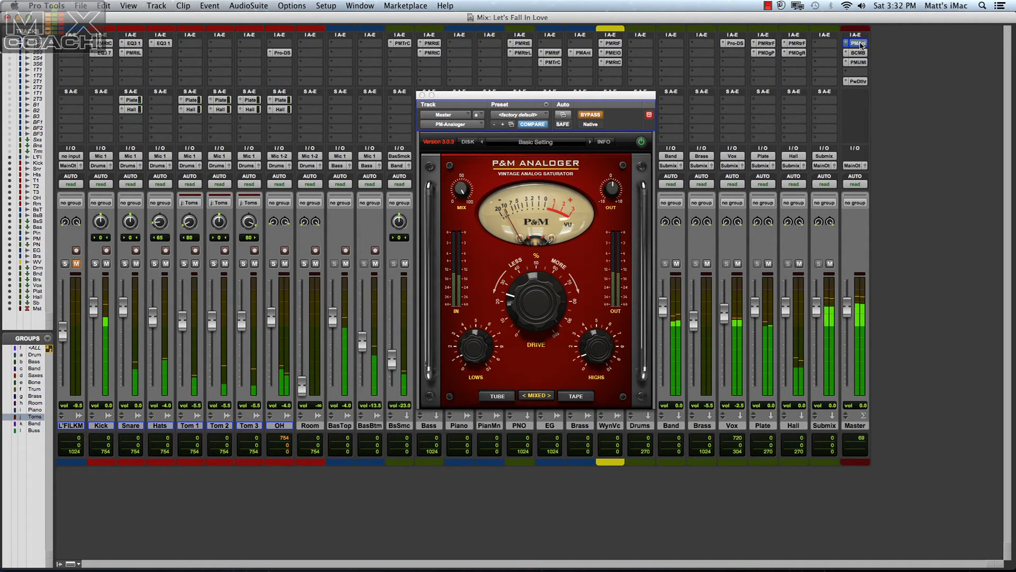
left_click(861, 44, "super")
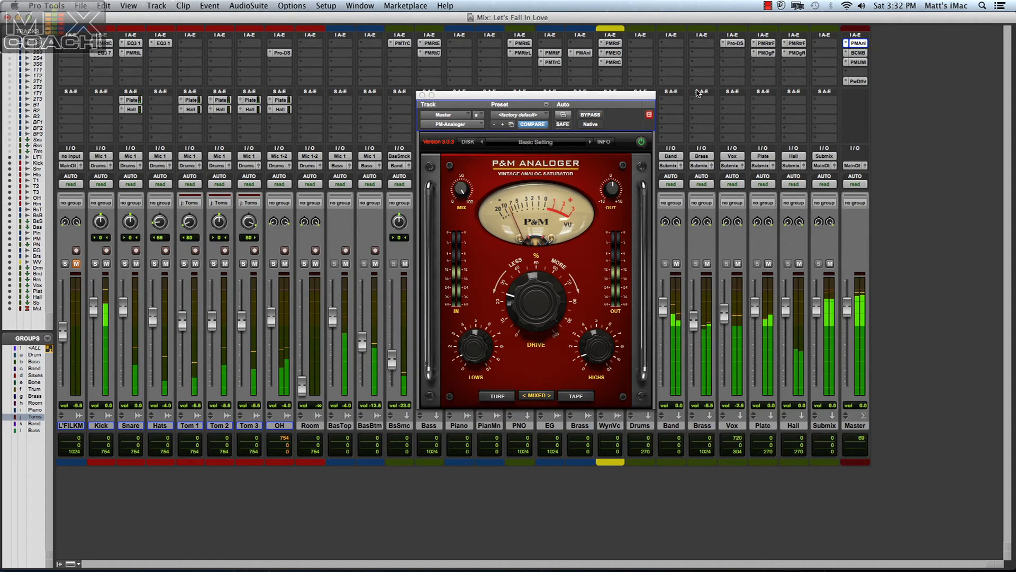
left_click(422, 96)
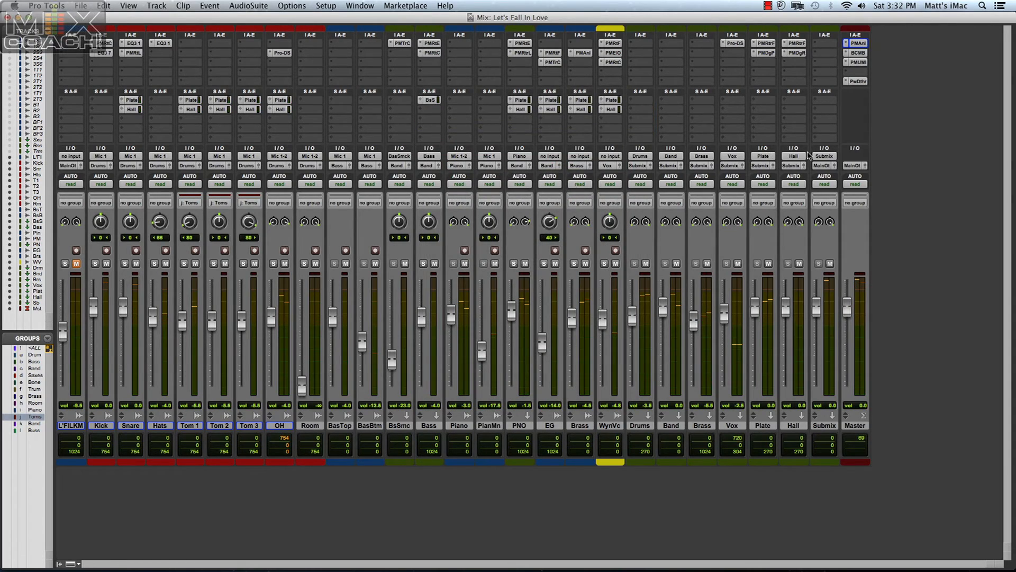
Open the Master track's P&M UltraMaxit to examine its level maximizer settings, and close it.
left_click(859, 63)
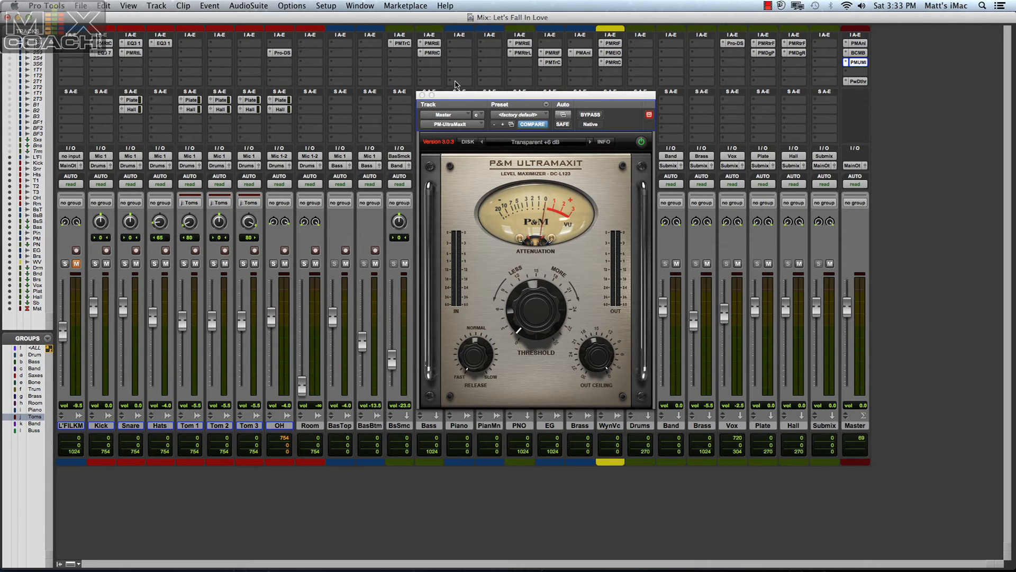
left_click_drag(447, 96, 484, 127)
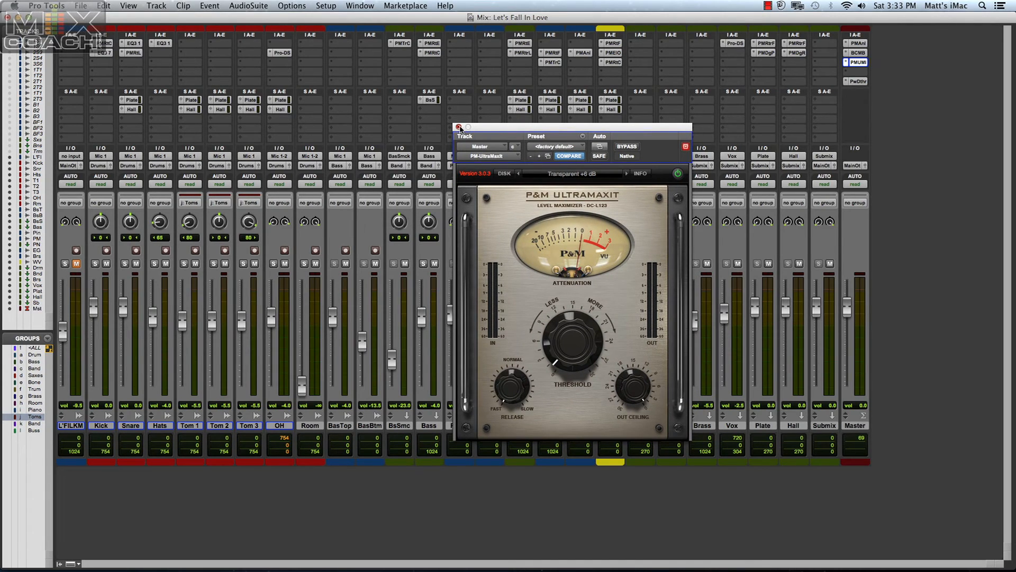
left_click(459, 127)
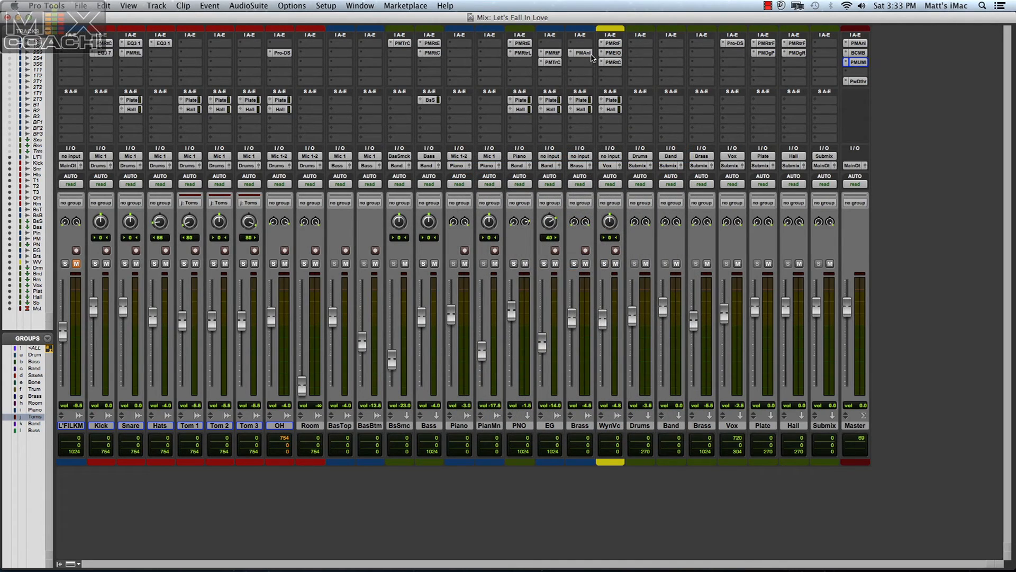
Examine the Plug and Mix mono plug-ins available for an empty BasTop insert, and dismiss the list without choosing any.
left_click(337, 56)
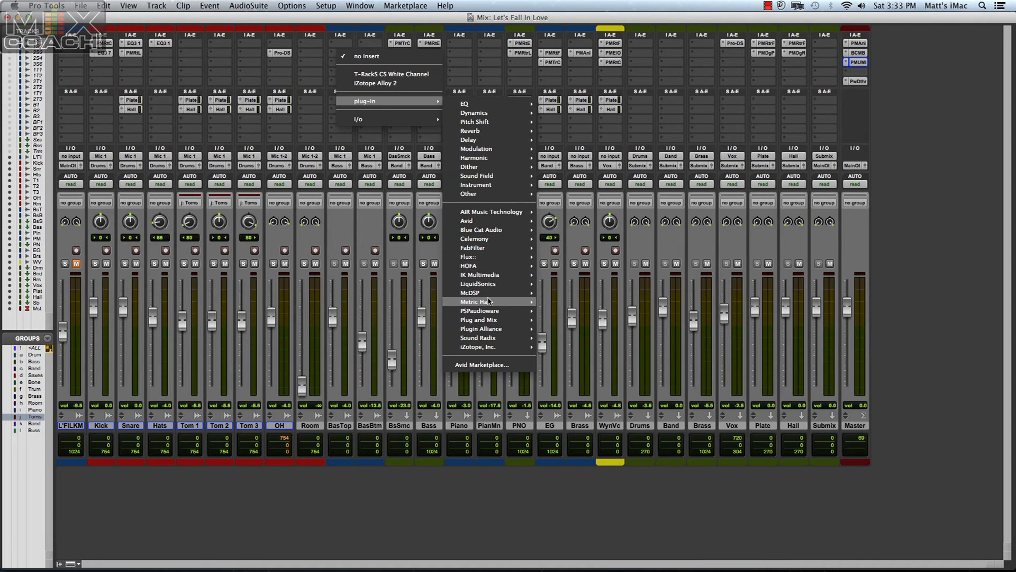
mouse_move(501, 323)
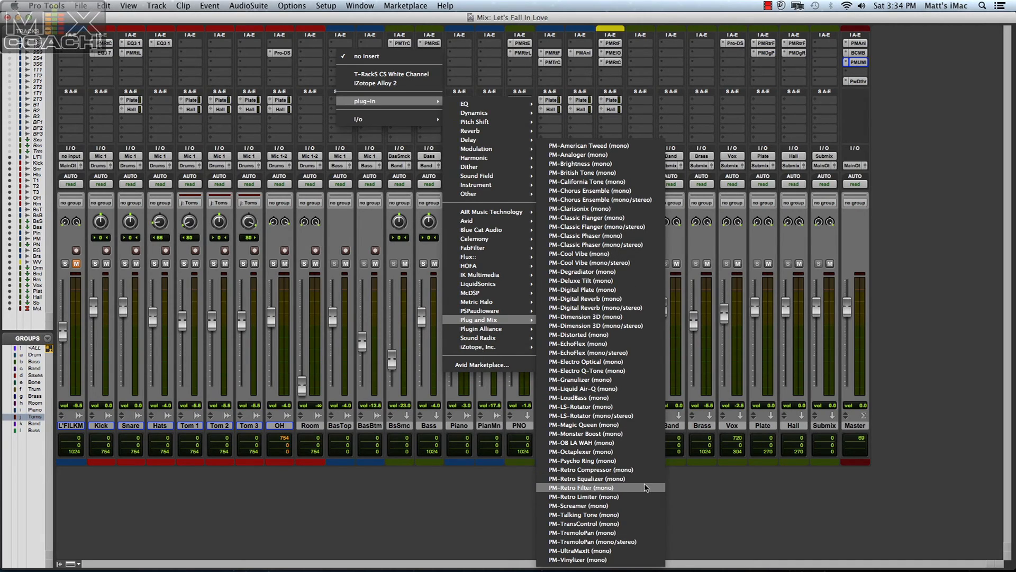
left_click(698, 497)
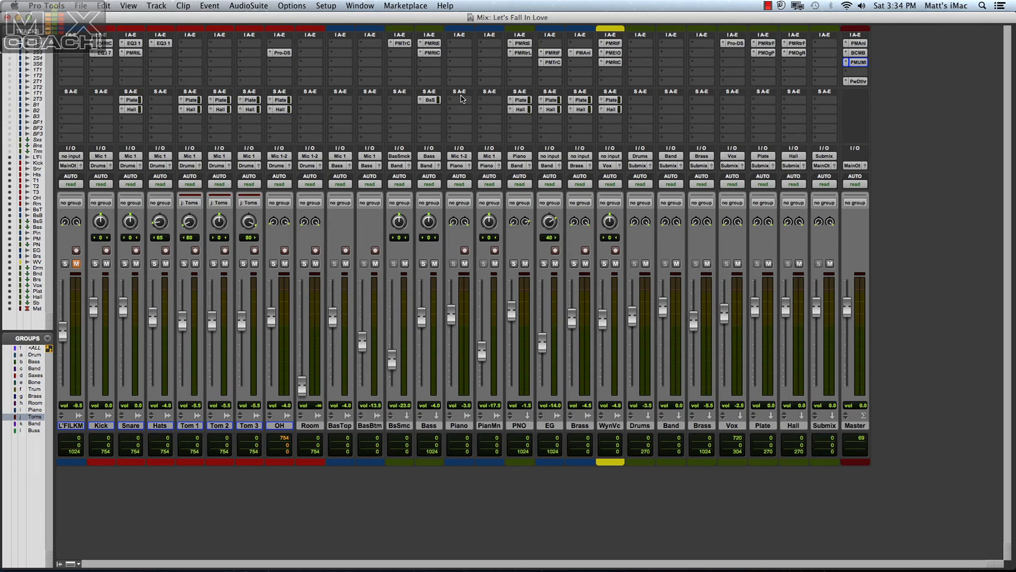
Browse the multichannel plug-ins available for an empty insert on the Piano track, and leave the insert empty.
left_click(452, 66)
mouse_move(522, 110)
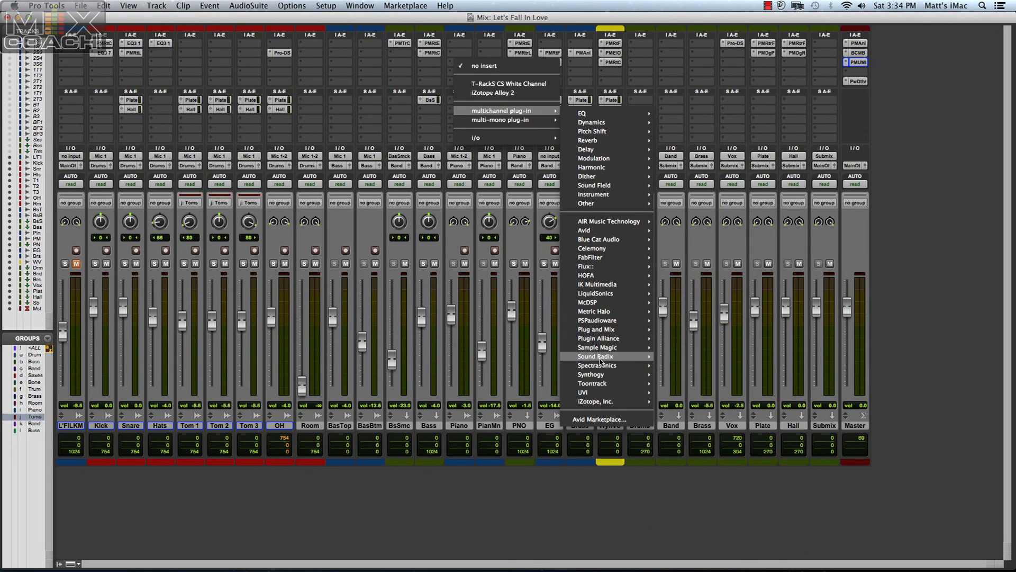
mouse_move(609, 221)
left_click(912, 252)
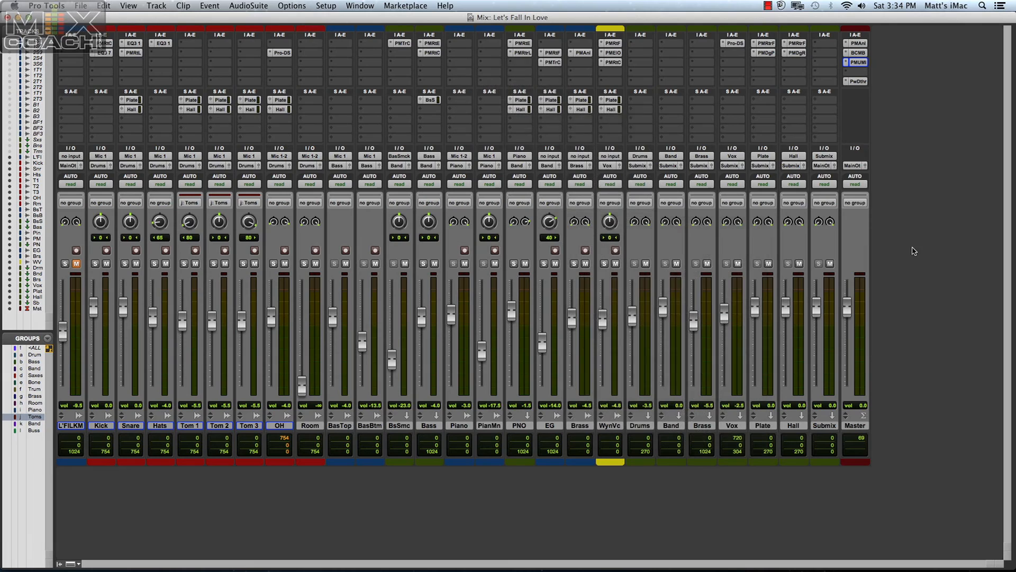